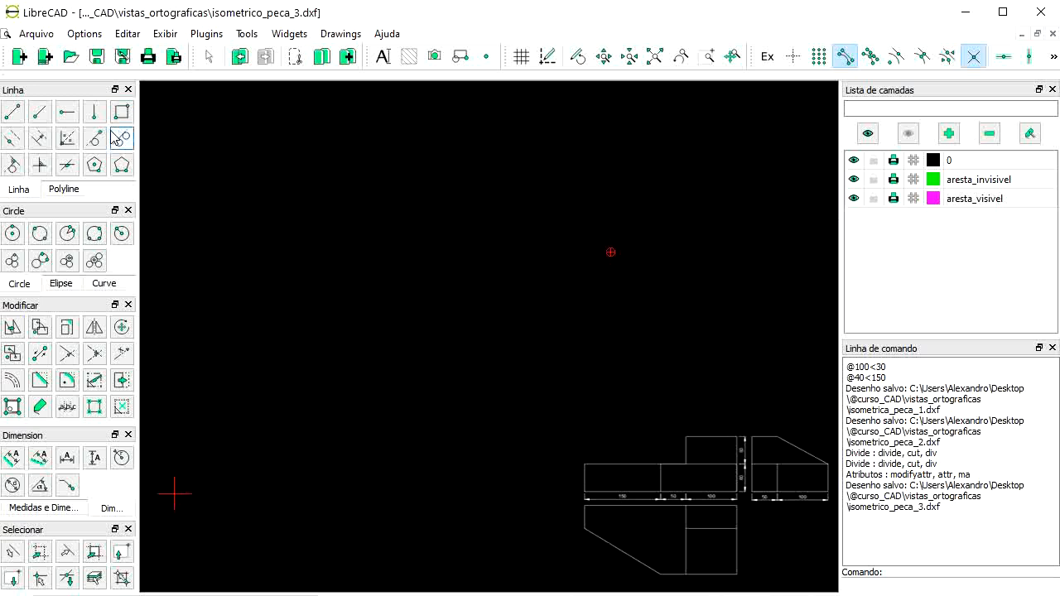
# Step: Draw the base edges: 300 long at 30°, and 150 long at 150° from the front corner
pyautogui.click(40, 112)
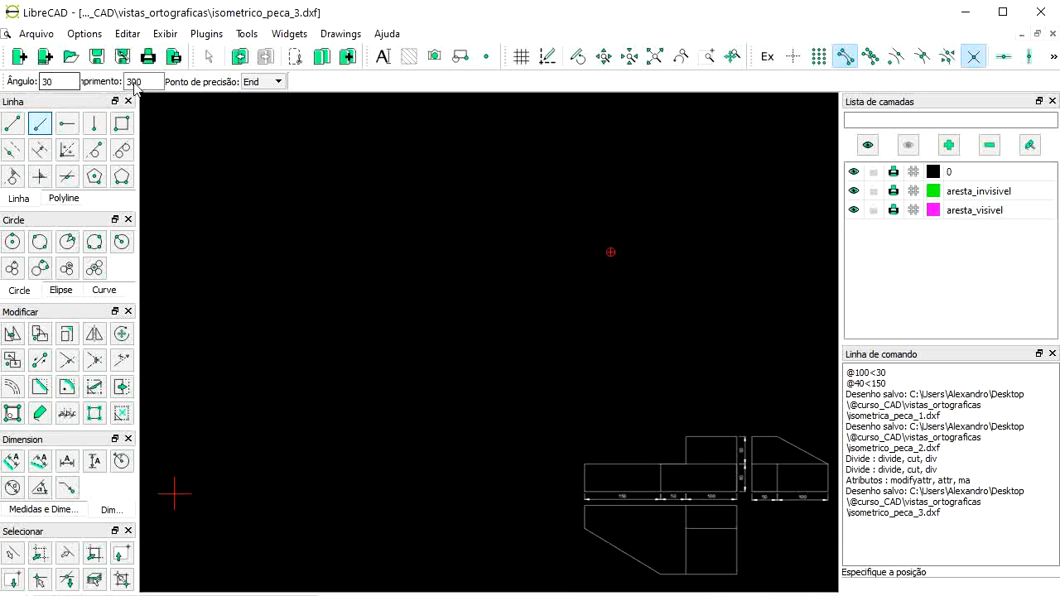
pyautogui.click(677, 288)
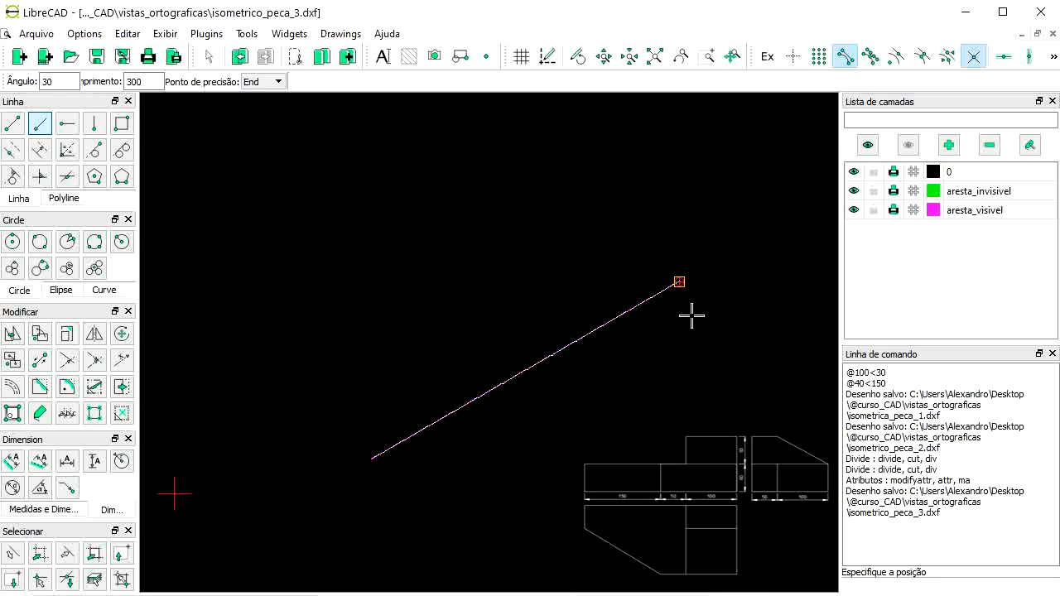
pyautogui.press('Escape')
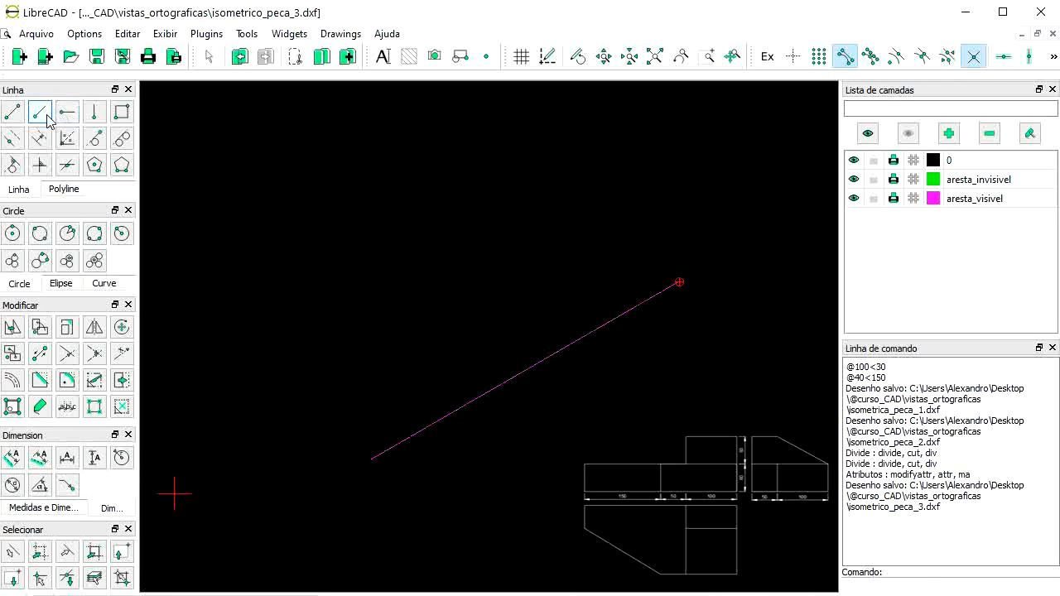
pyautogui.click(43, 117)
pyautogui.moveTo(55, 81); pyautogui.dragTo(17, 81)
pyautogui.write('150')
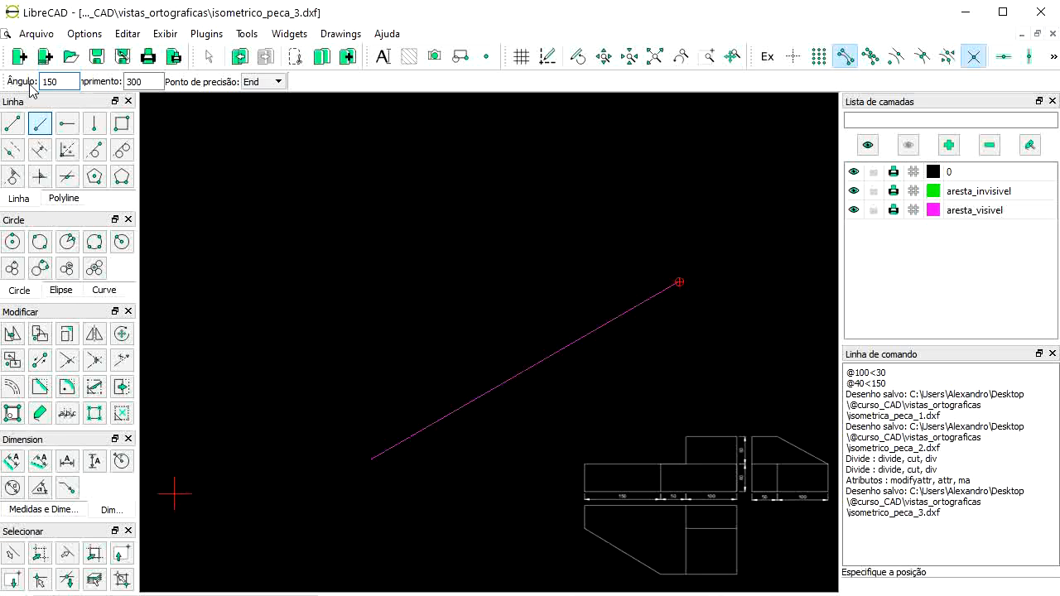
pyautogui.press('Tab')
pyautogui.write('150')
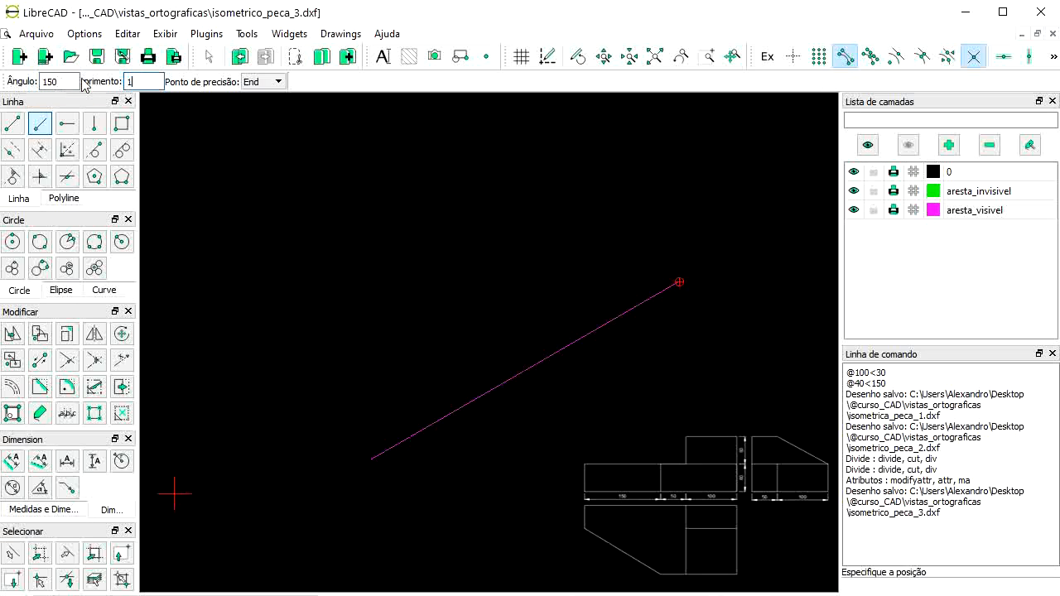
pyautogui.click(263, 81)
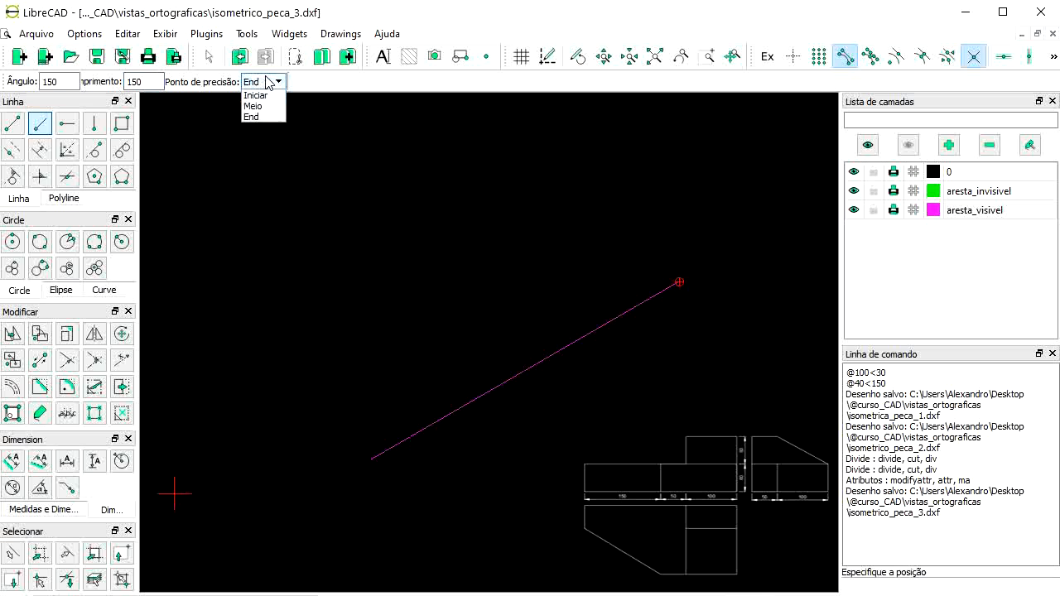
pyautogui.click(256, 93)
pyautogui.click(325, 401)
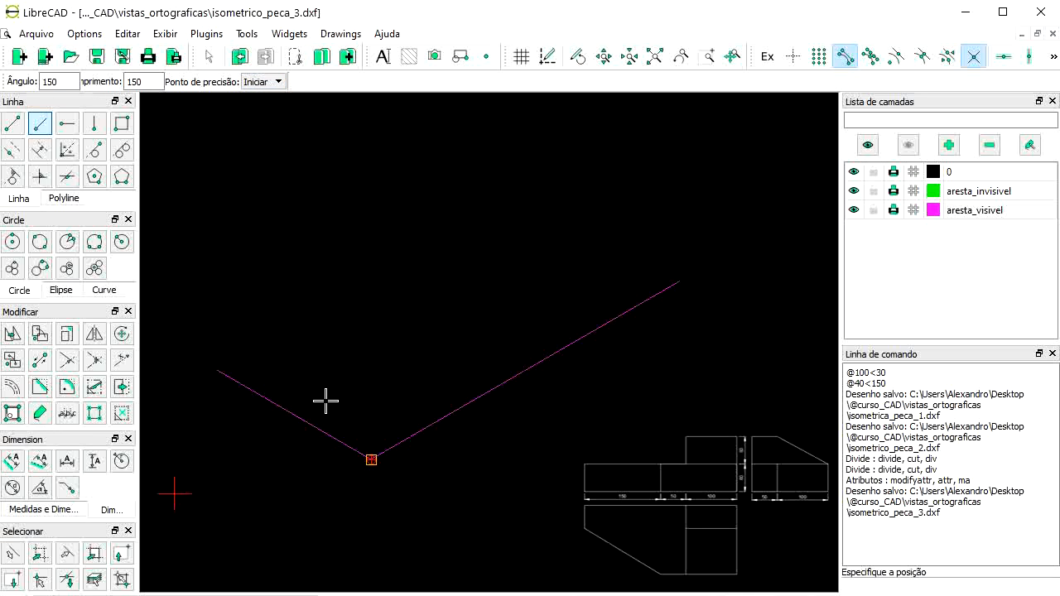
# Step: Raise 120-tall vertical edges from the left end, right end and front corner
pyautogui.click(94, 124)
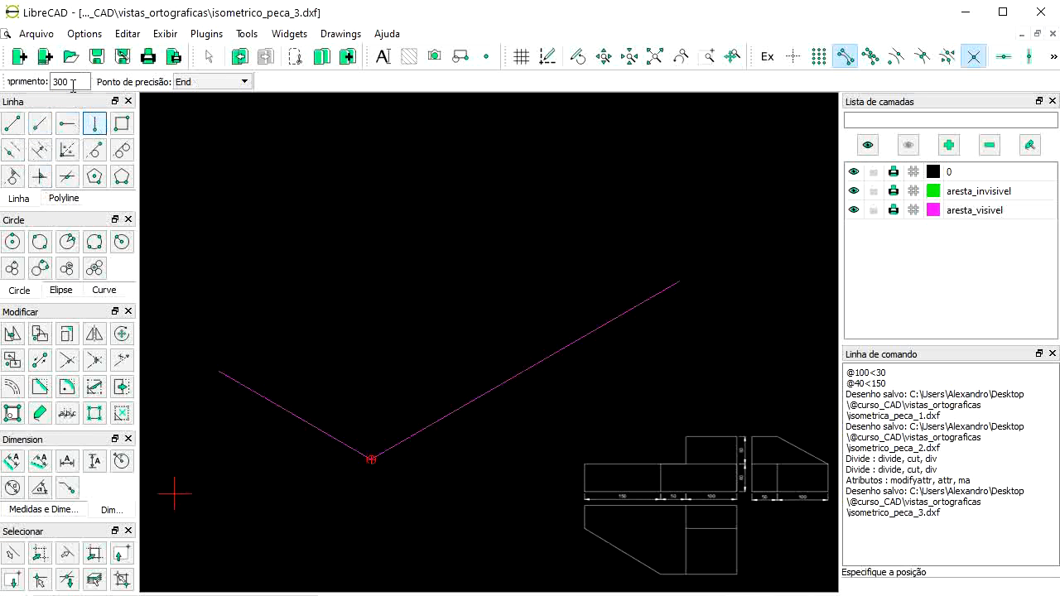
pyautogui.doubleClick(70, 81)
pyautogui.write('120')
pyautogui.click(217, 82)
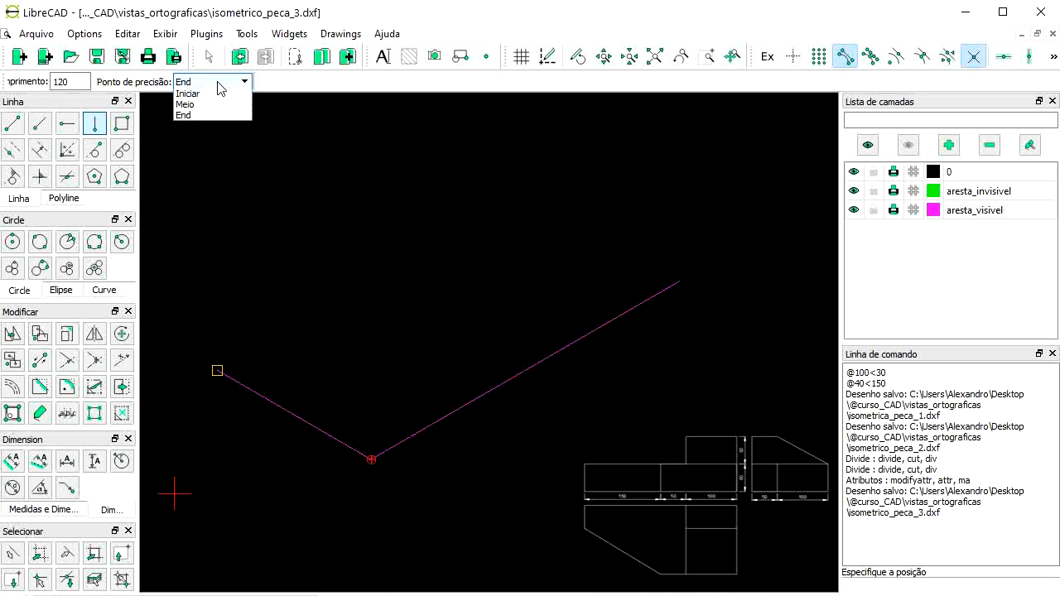
pyautogui.click(187, 93)
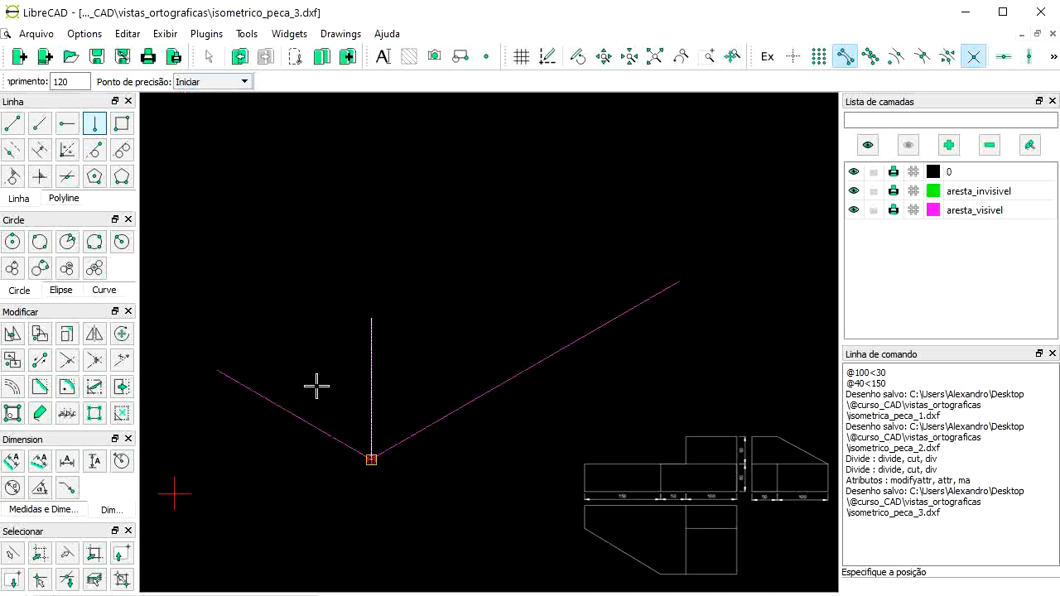
pyautogui.click(248, 364)
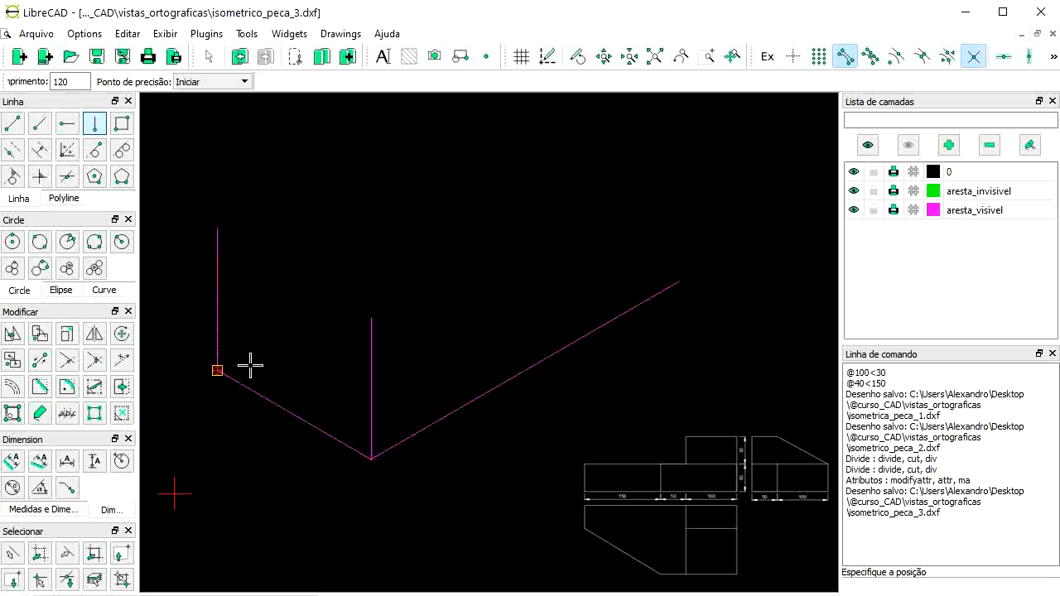
pyautogui.click(658, 296)
pyautogui.scroll(-1, 455, 472)
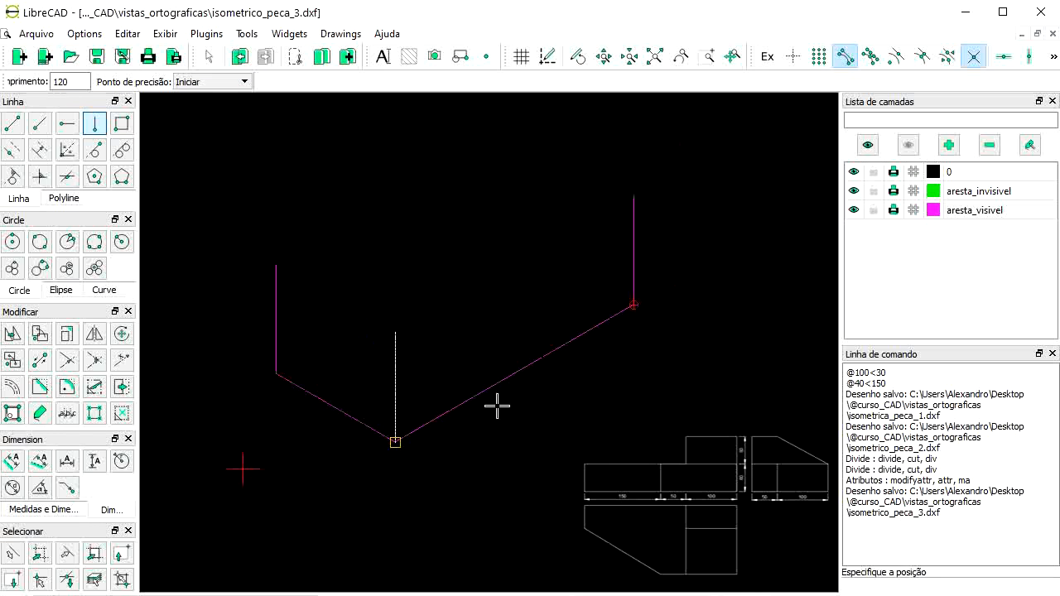
pyautogui.click(470, 494)
pyautogui.scroll(-1, 482, 389)
pyautogui.scroll(1, 558, 252)
# Step: Draw the 150-long 150° top edges from the tops of the vertical edges
pyautogui.rightClick(556, 255)
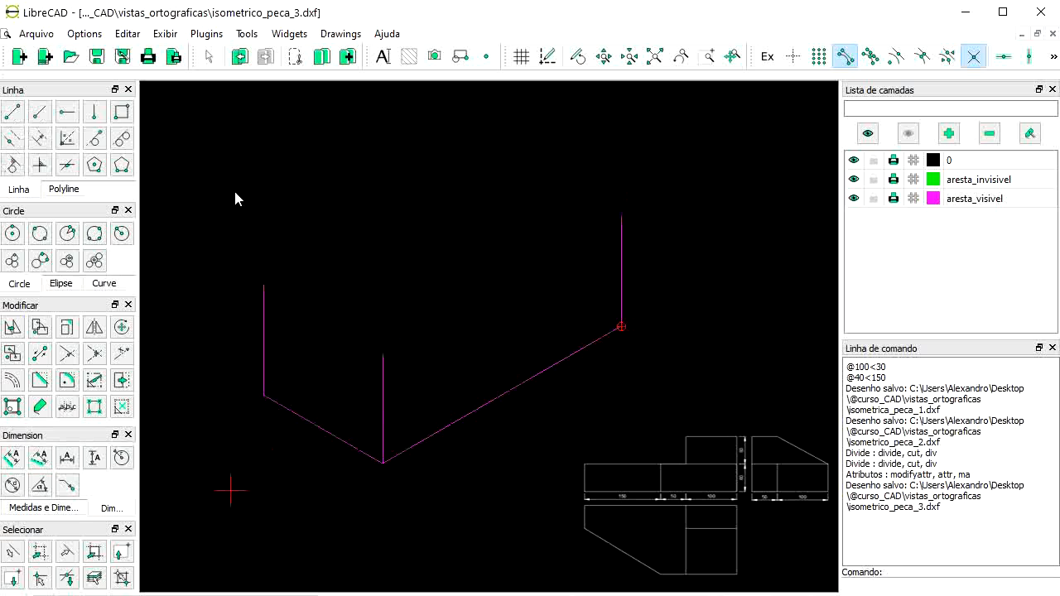
pyautogui.click(46, 114)
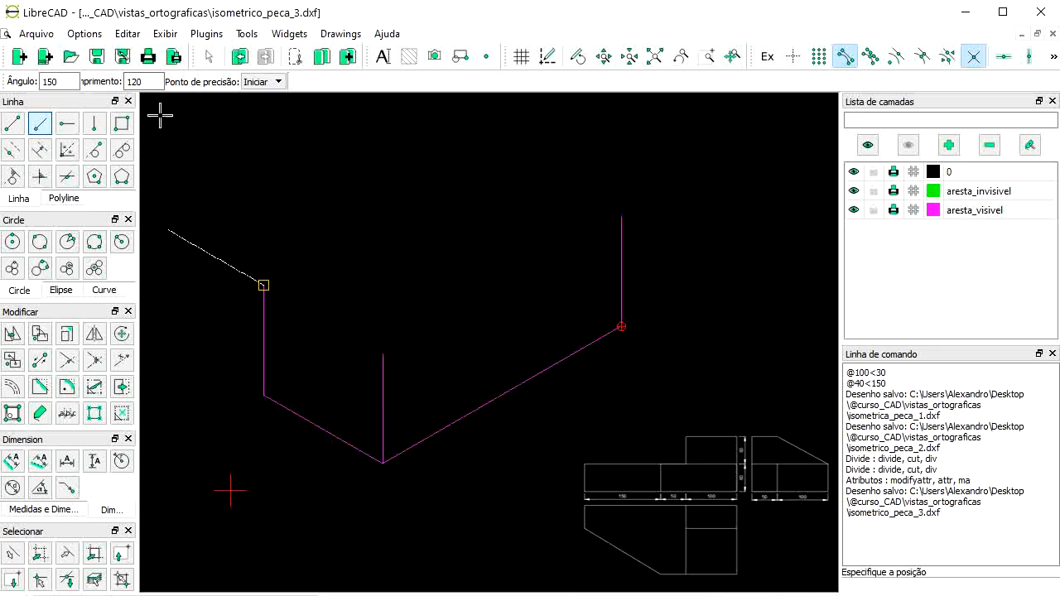
pyautogui.moveTo(143, 81); pyautogui.dragTo(91, 75)
pyautogui.write('150')
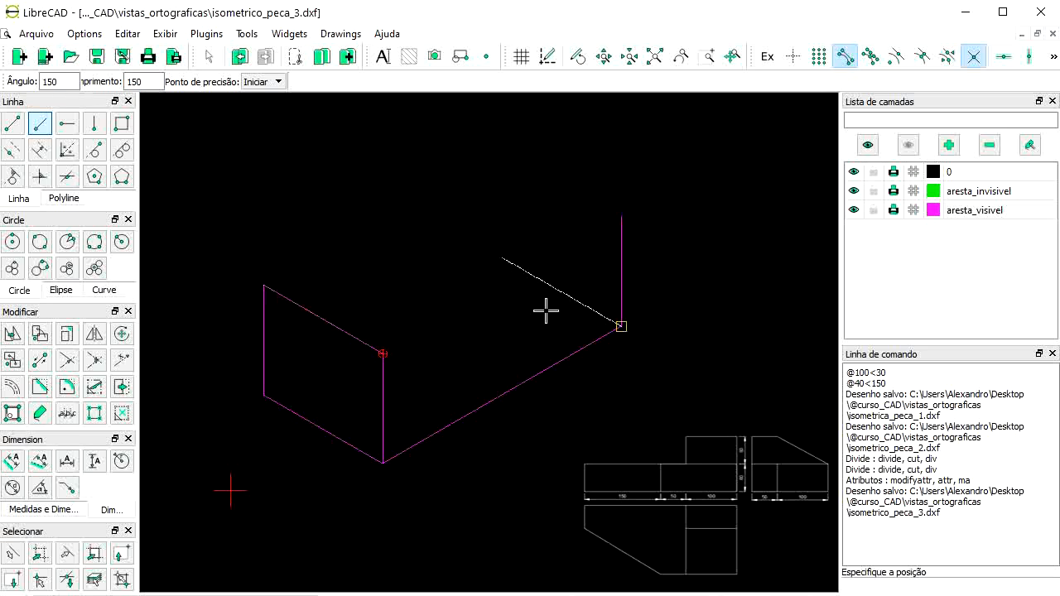
pyautogui.click(616, 230)
pyautogui.click(626, 306)
pyautogui.rightClick(626, 305)
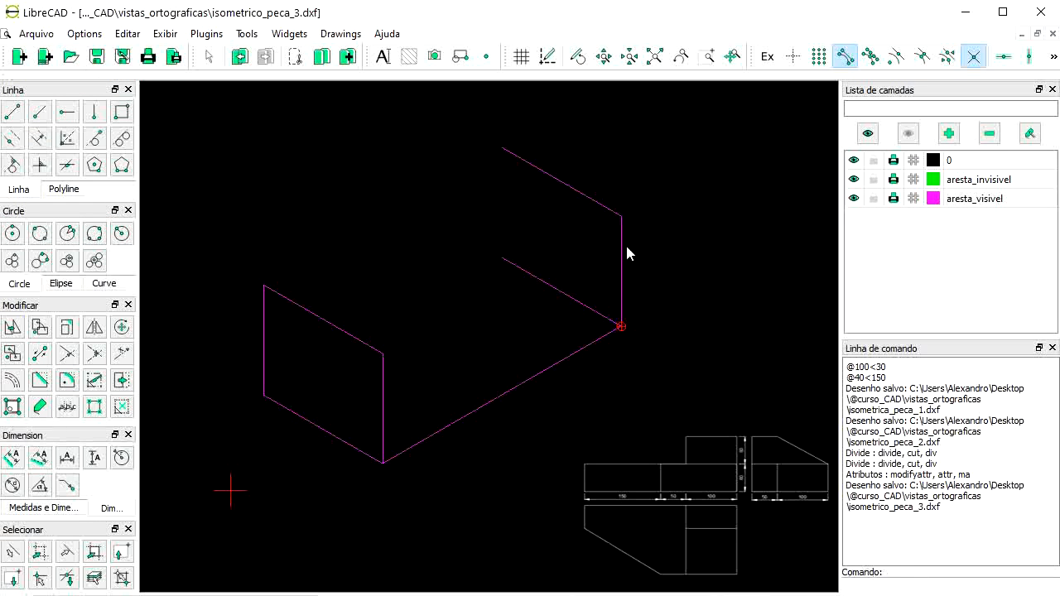
# Step: Add the 120-tall vertical edge at the back corner
pyautogui.click(94, 123)
pyautogui.doubleClick(74, 85)
pyautogui.write('120')
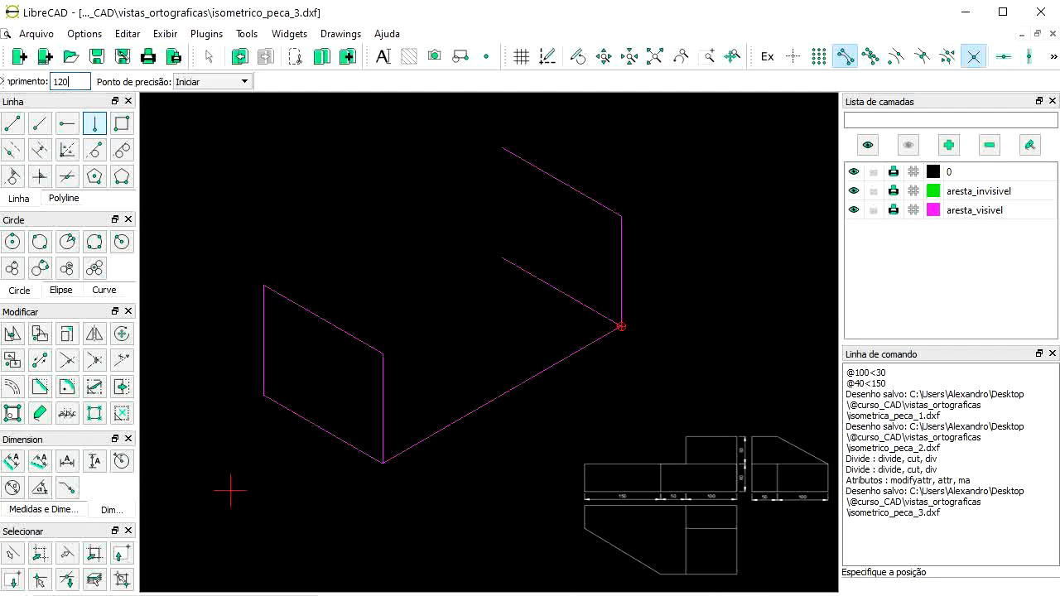
pyautogui.click(459, 244)
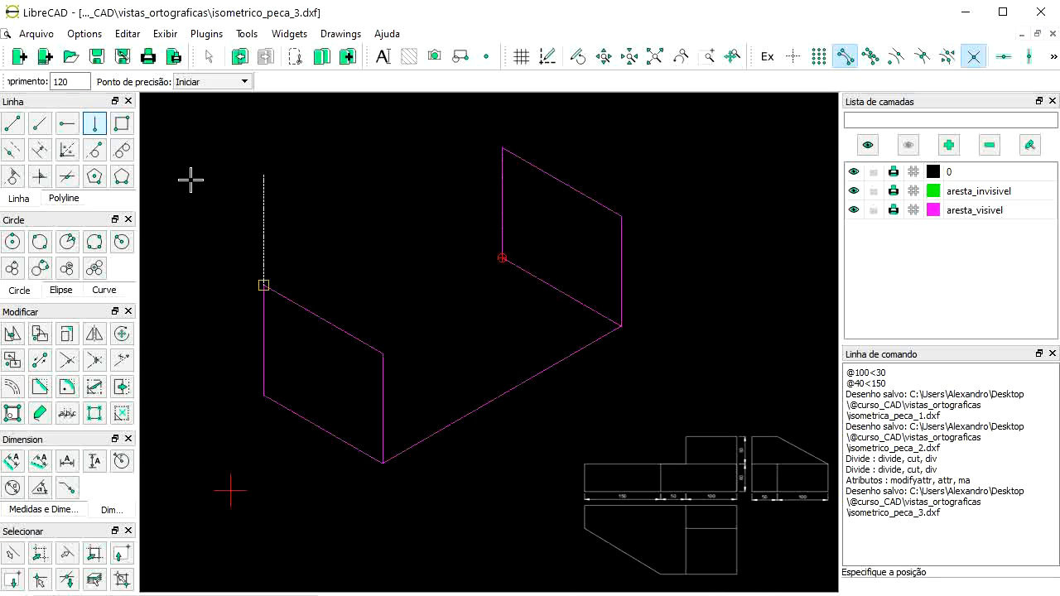
pyautogui.rightClick(557, 257)
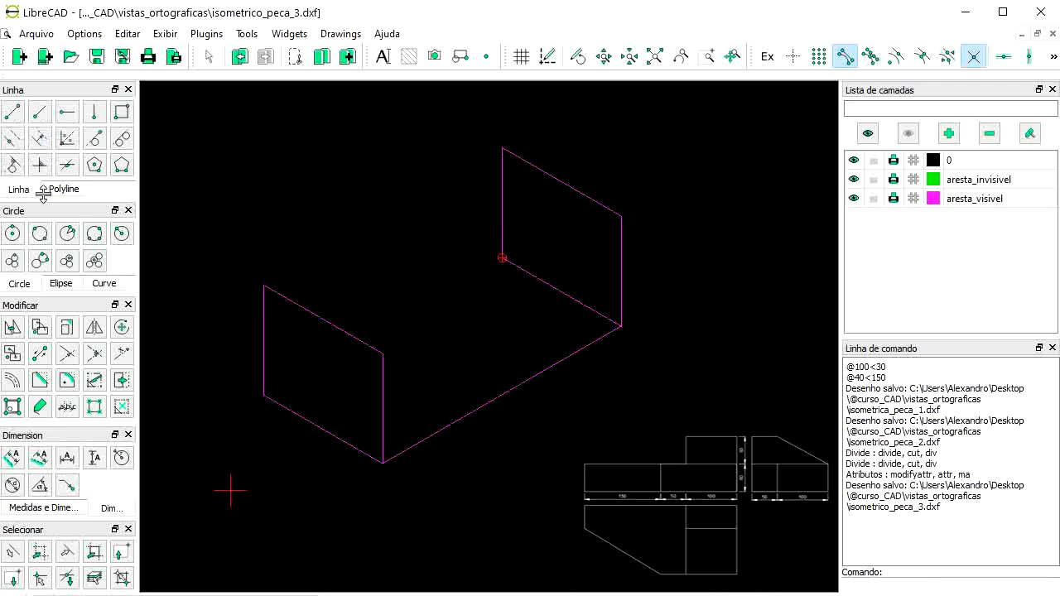
# Step: Draw three 300-long 30° edges to close the box
pyautogui.click(43, 109)
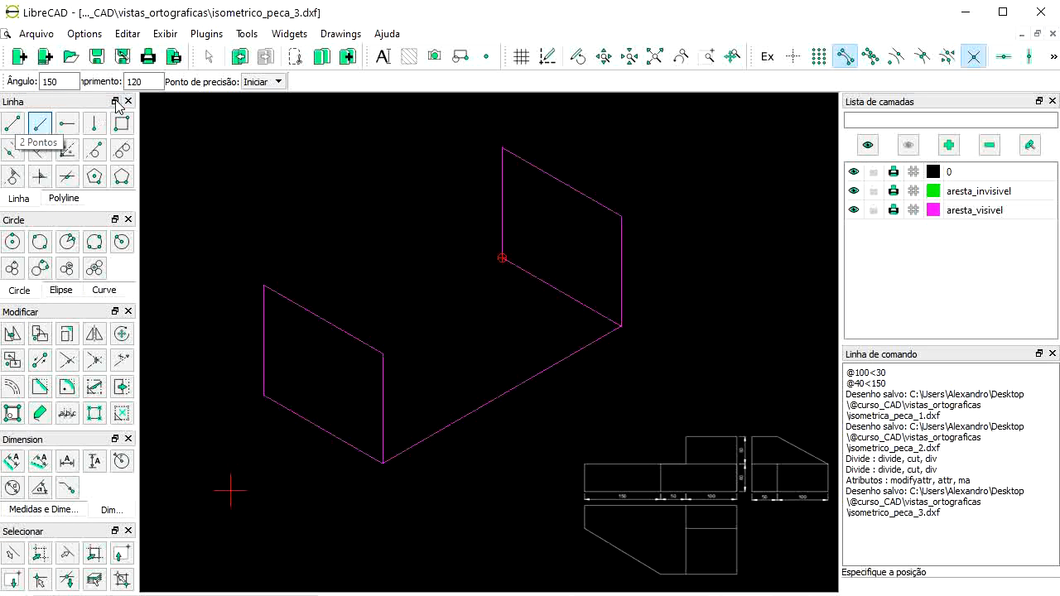
pyautogui.doubleClick(52, 81)
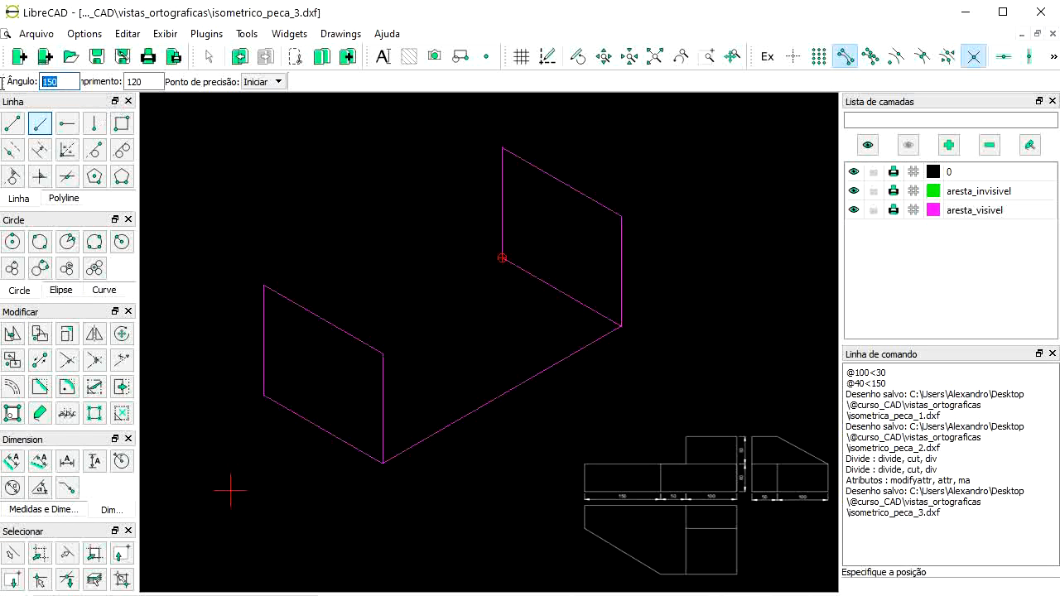
pyautogui.write('30')
pyautogui.press('Tab')
pyautogui.write('300')
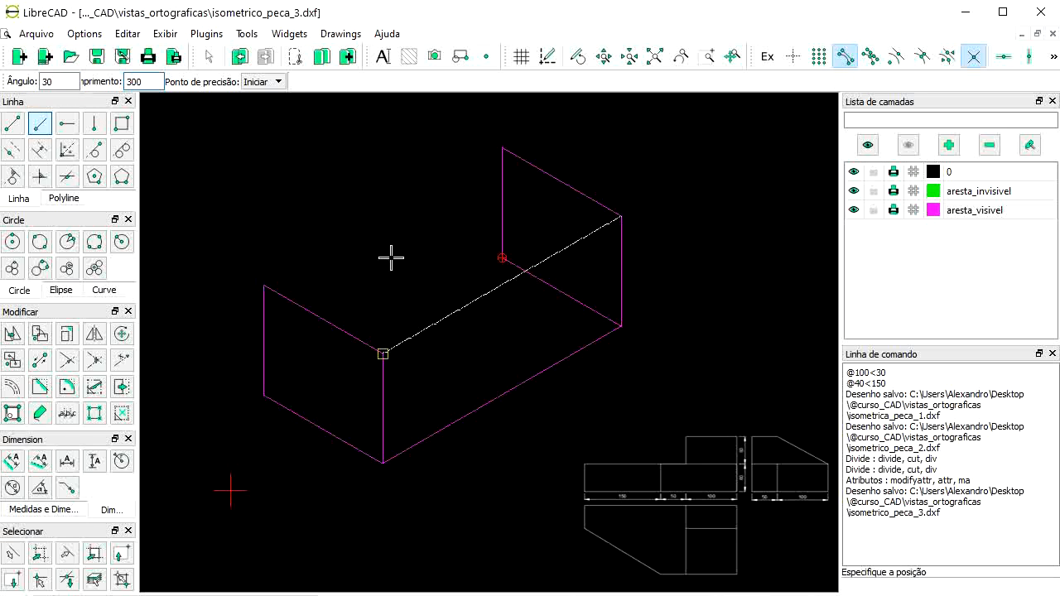
pyautogui.click(317, 250)
pyautogui.click(405, 303)
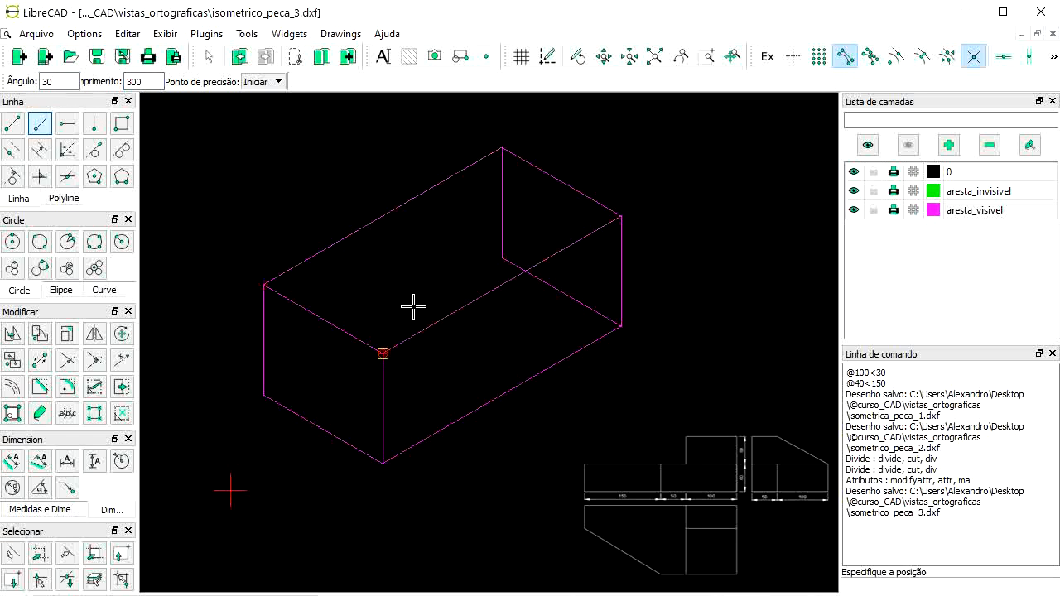
pyautogui.click(297, 370)
pyautogui.rightClick(297, 370)
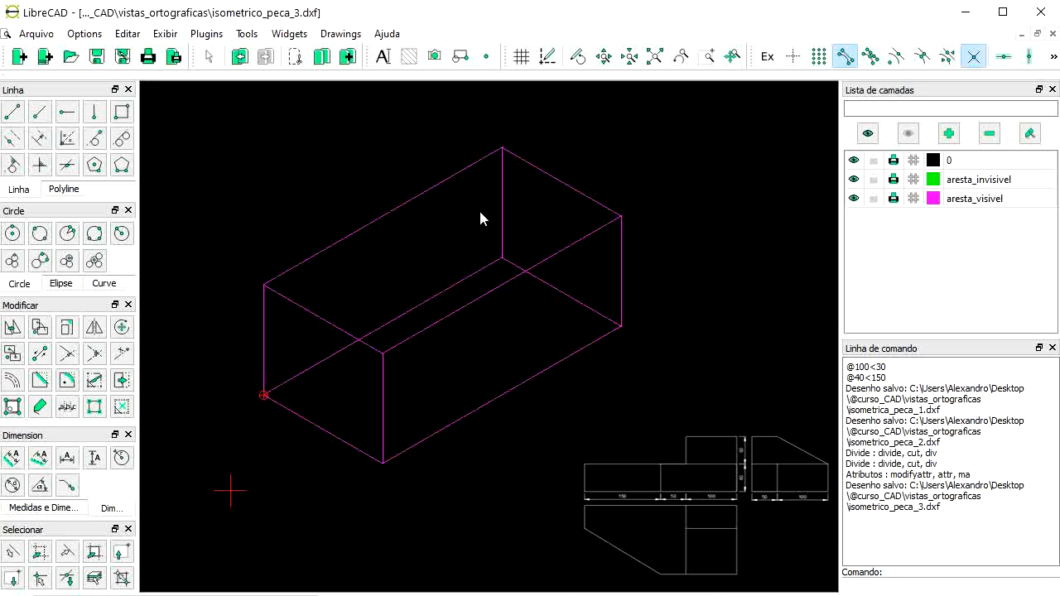
pyautogui.scroll(1, 262, 343)
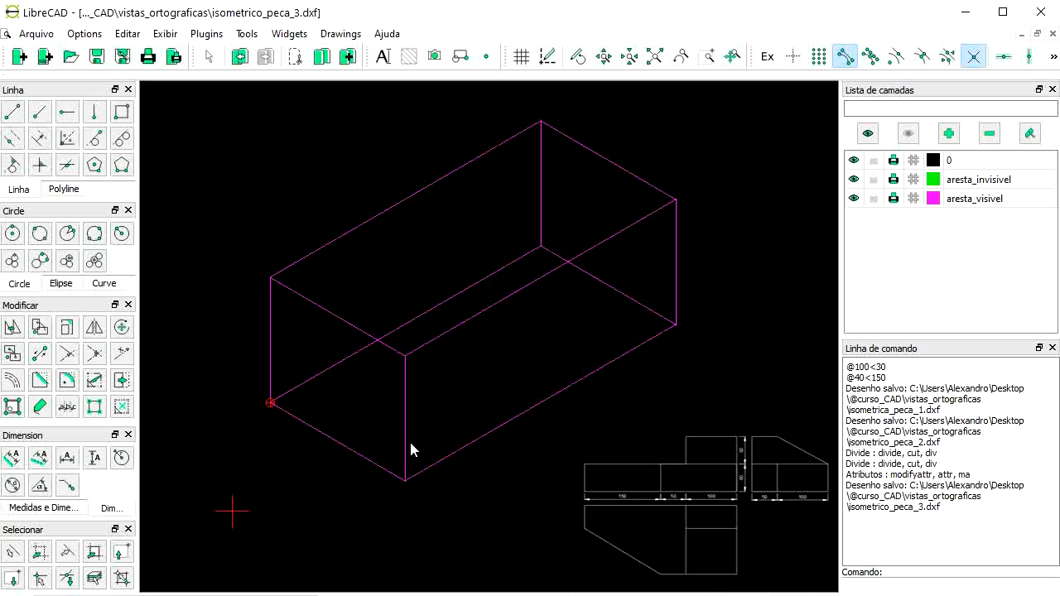
# Step: With midpoint snapping on, draw a 30° line from the front edge's midpoint
pyautogui.click(921, 56)
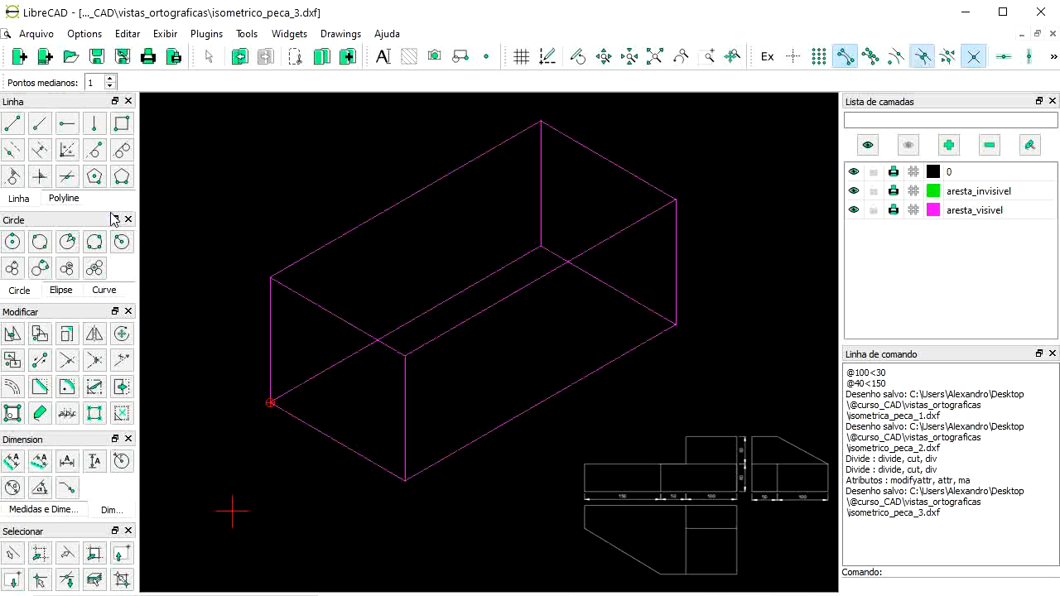
pyautogui.click(42, 128)
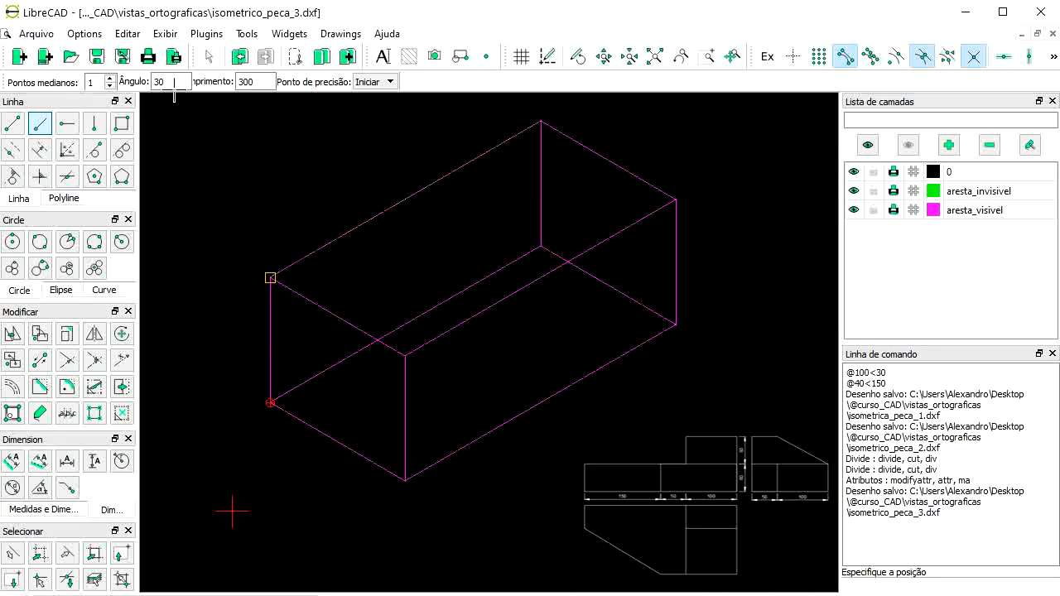
pyautogui.click(413, 412)
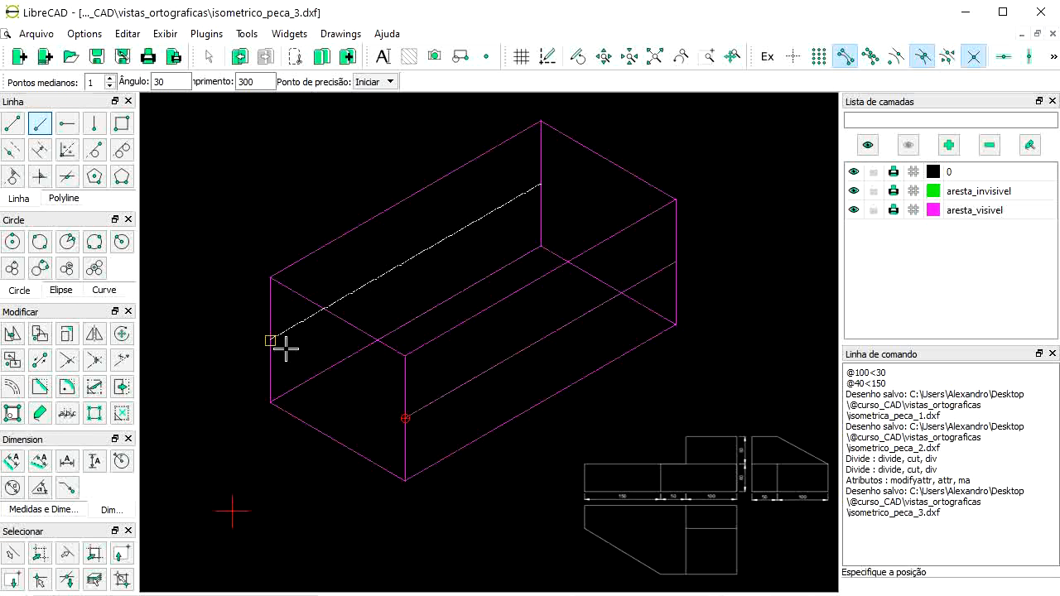
pyautogui.rightClick(149, 126)
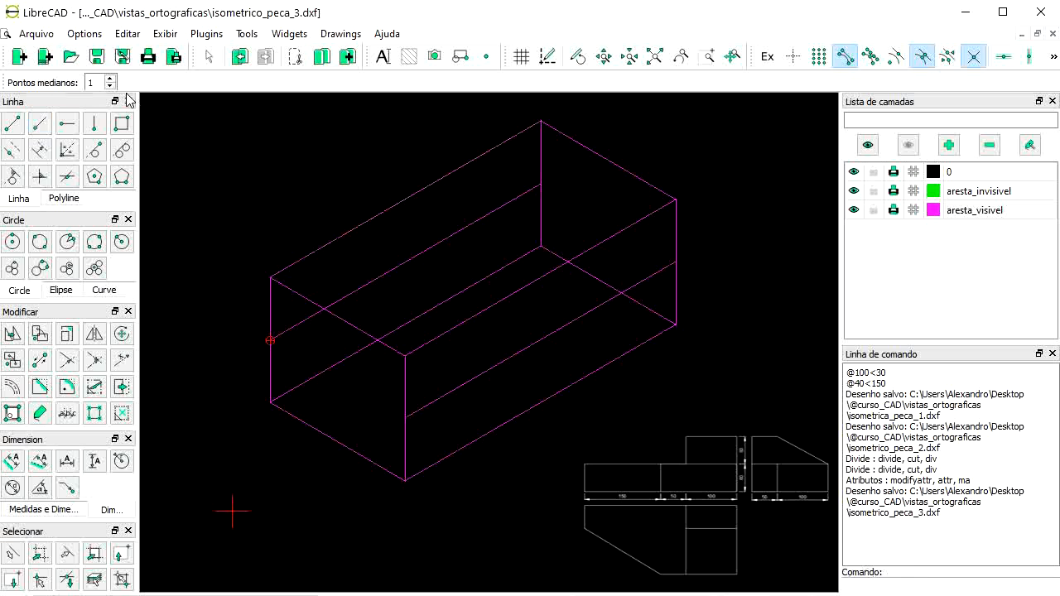
# Step: Draw two 150-long 150° lines at mid-height across the front and right
pyautogui.click(39, 124)
pyautogui.moveTo(175, 83); pyautogui.dragTo(123, 84)
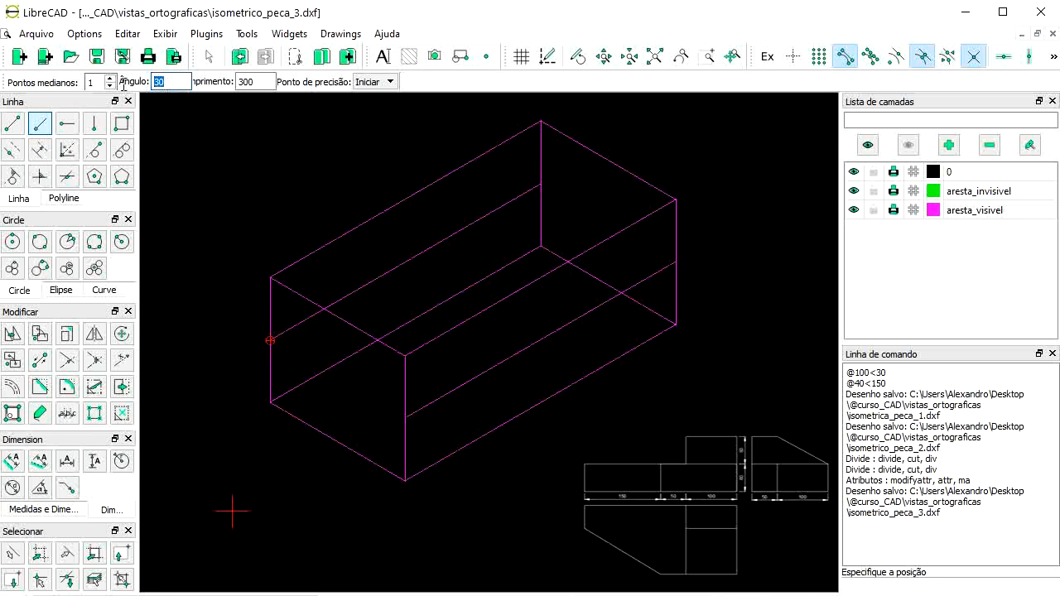
pyautogui.write('150')
pyautogui.press('Tab')
pyautogui.write('15')
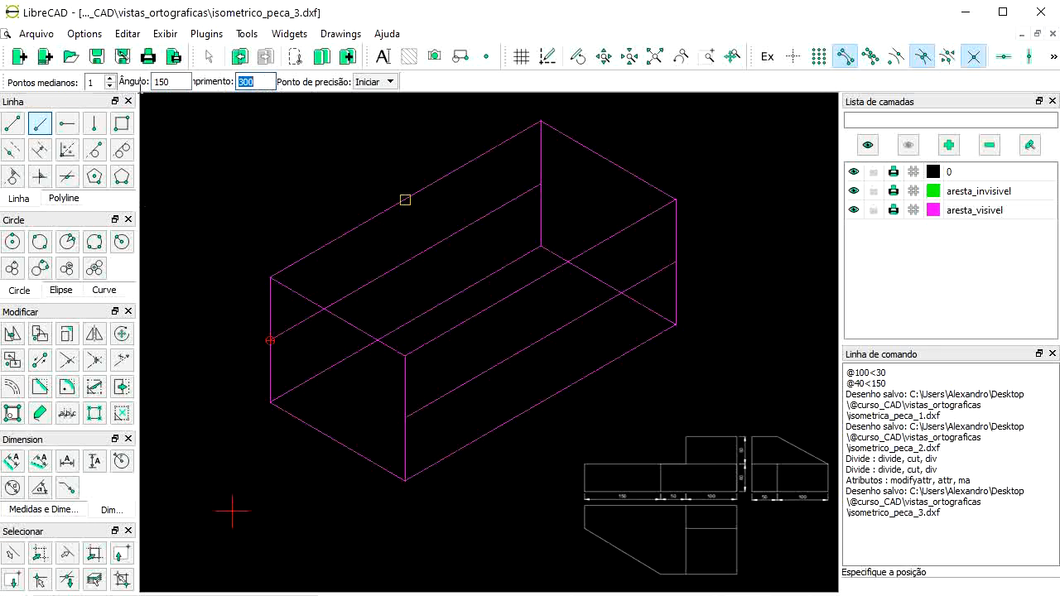
pyautogui.write('0')
pyautogui.click(405, 418)
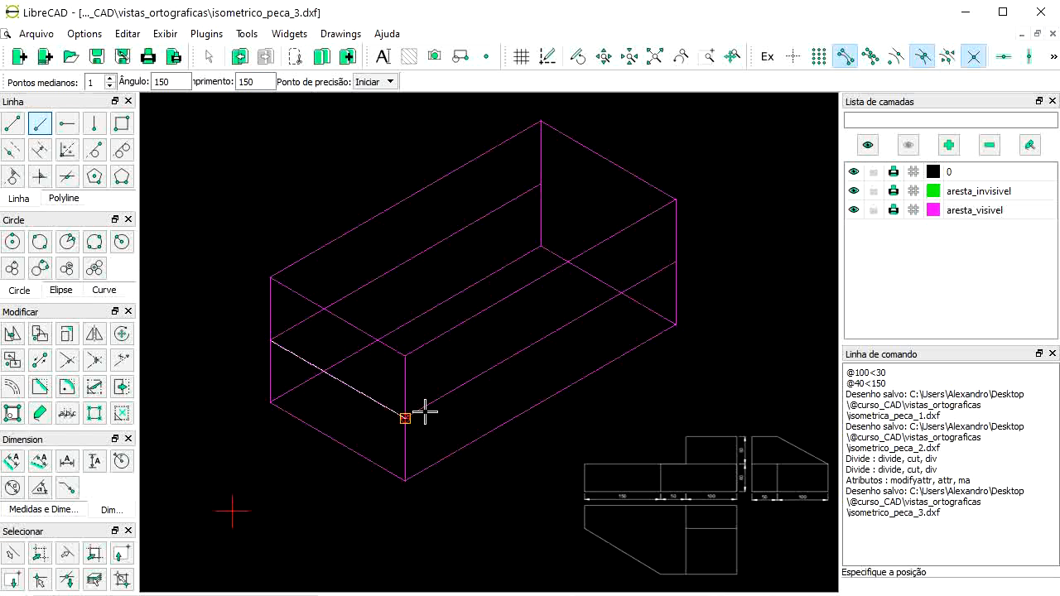
pyautogui.click(676, 262)
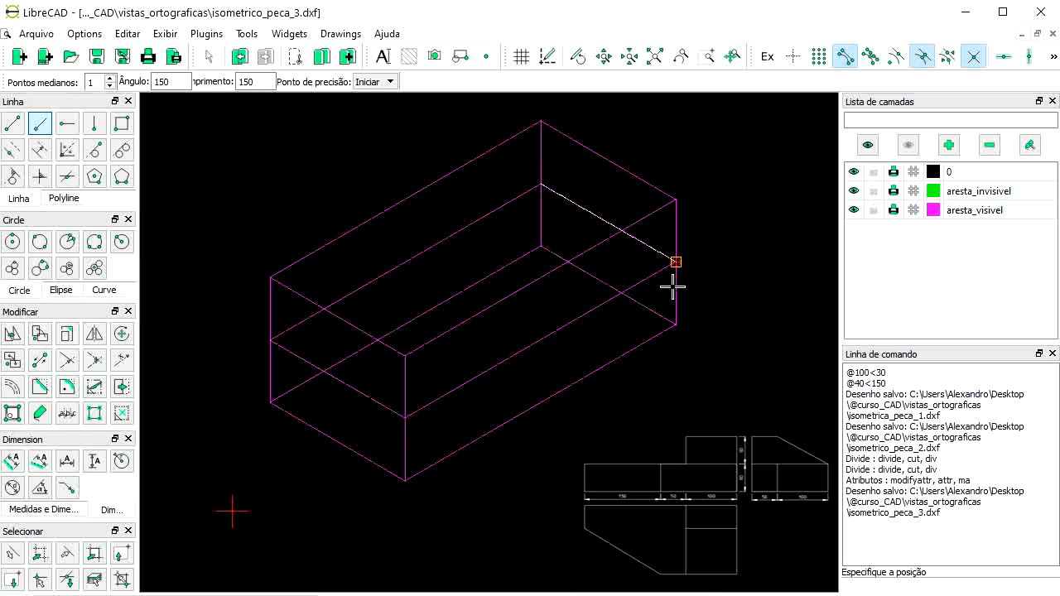
pyautogui.rightClick(606, 306)
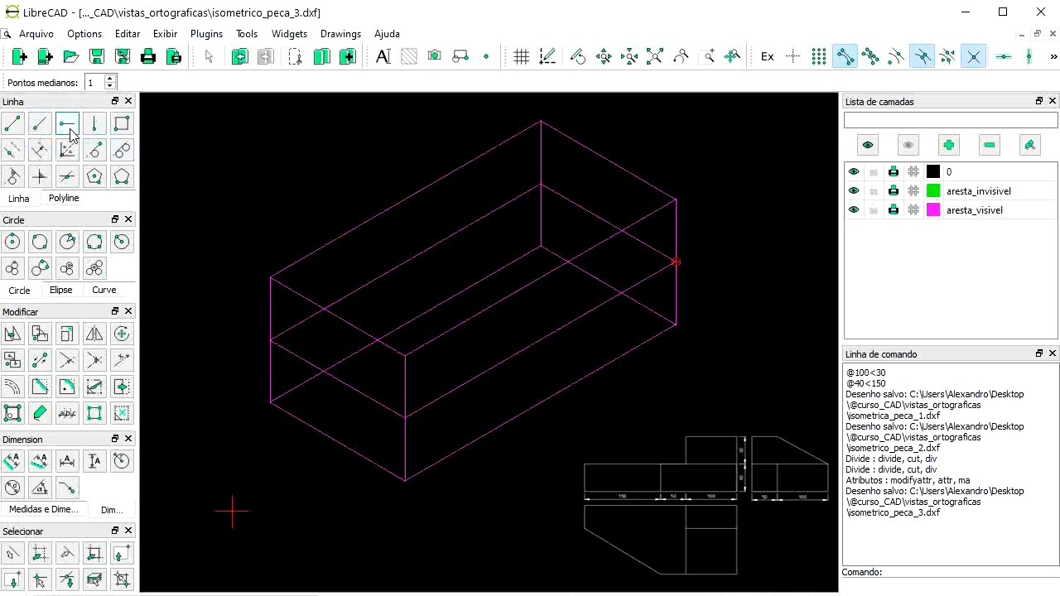
# Step: Preset the angled line to 30° and length 100, anchored at its end point
pyautogui.click(38, 123)
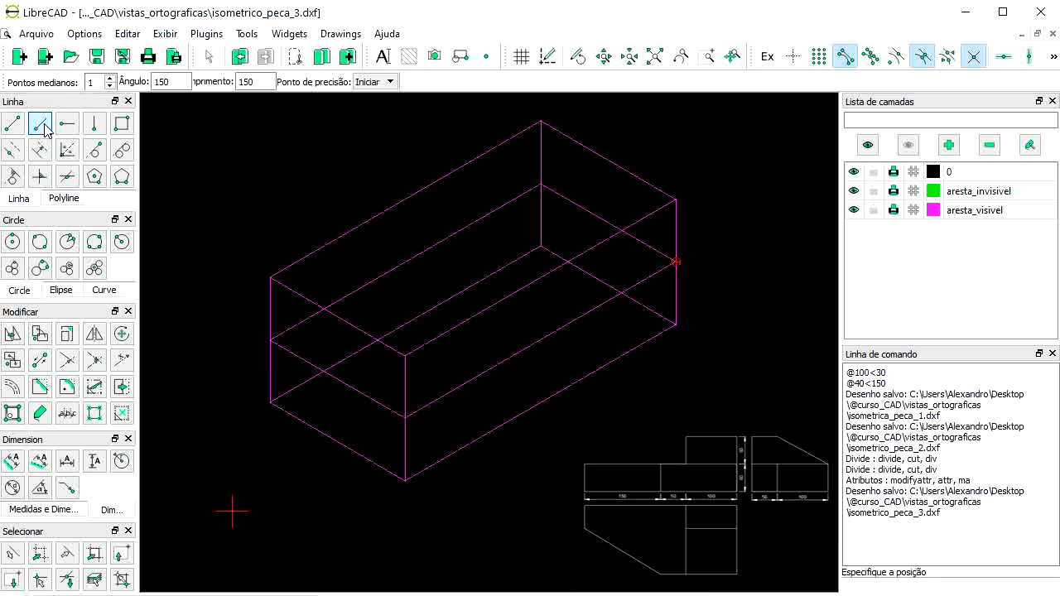
pyautogui.doubleClick(170, 82)
pyautogui.write('30')
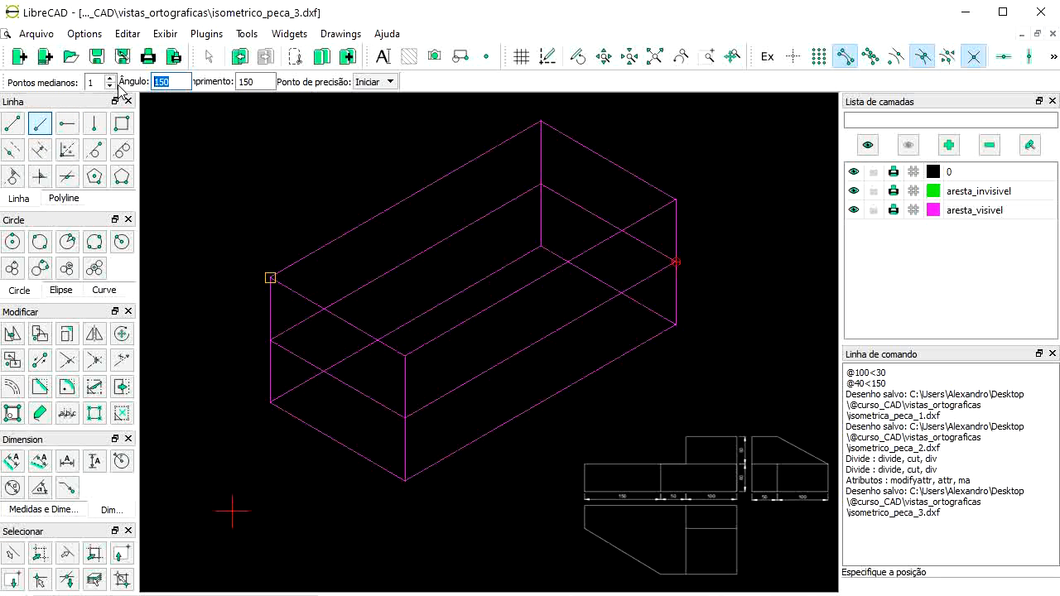
pyautogui.doubleClick(248, 82)
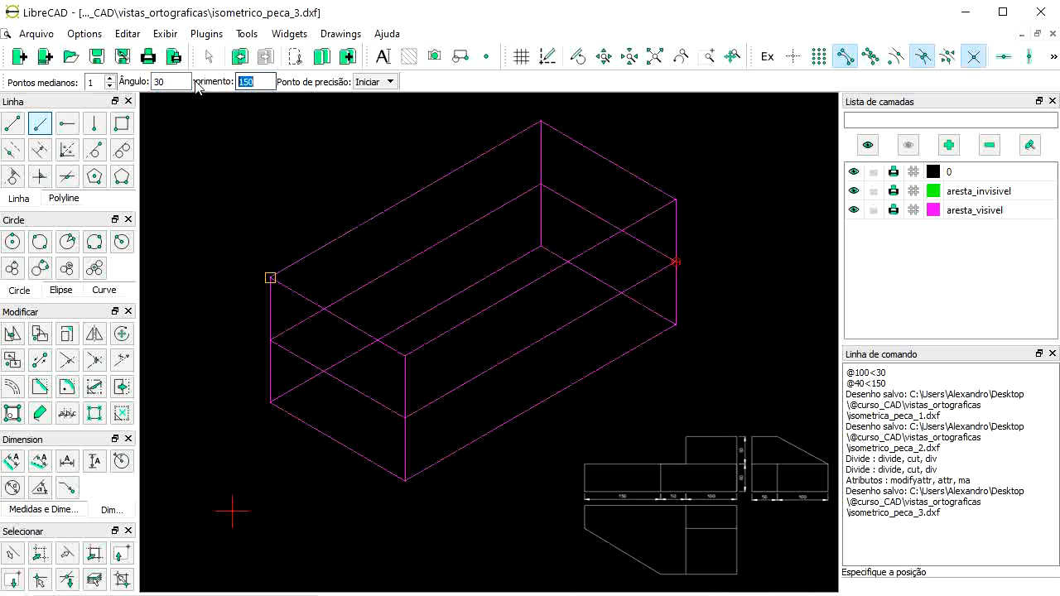
pyautogui.write('100')
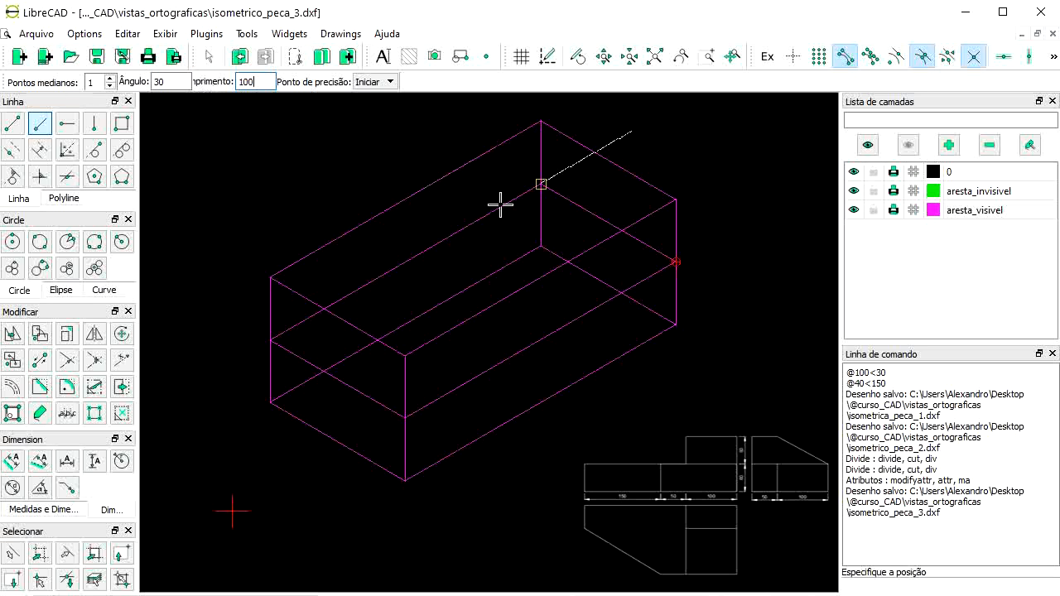
pyautogui.click(379, 81)
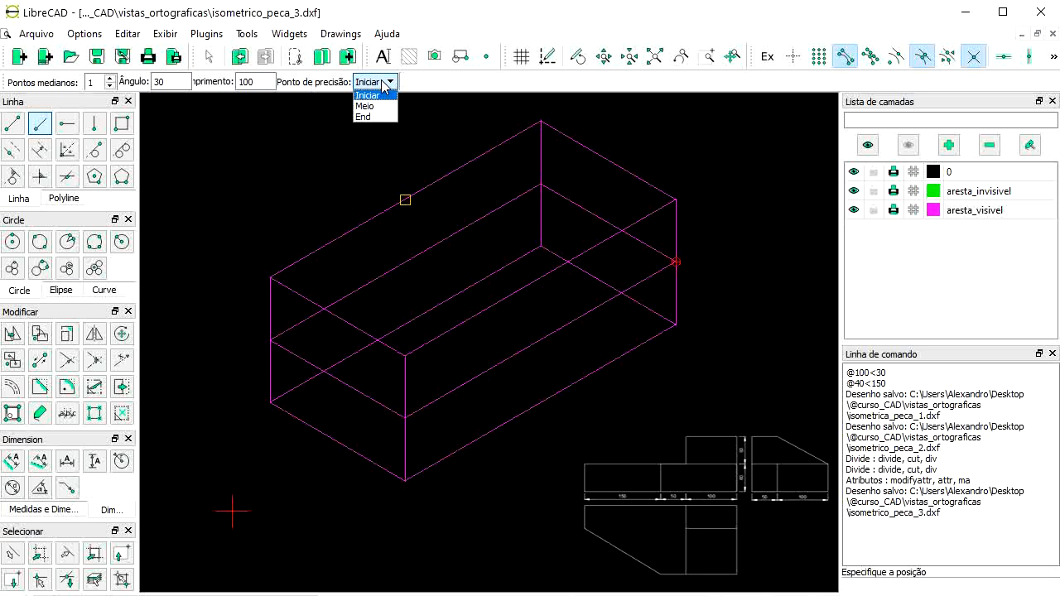
pyautogui.click(372, 116)
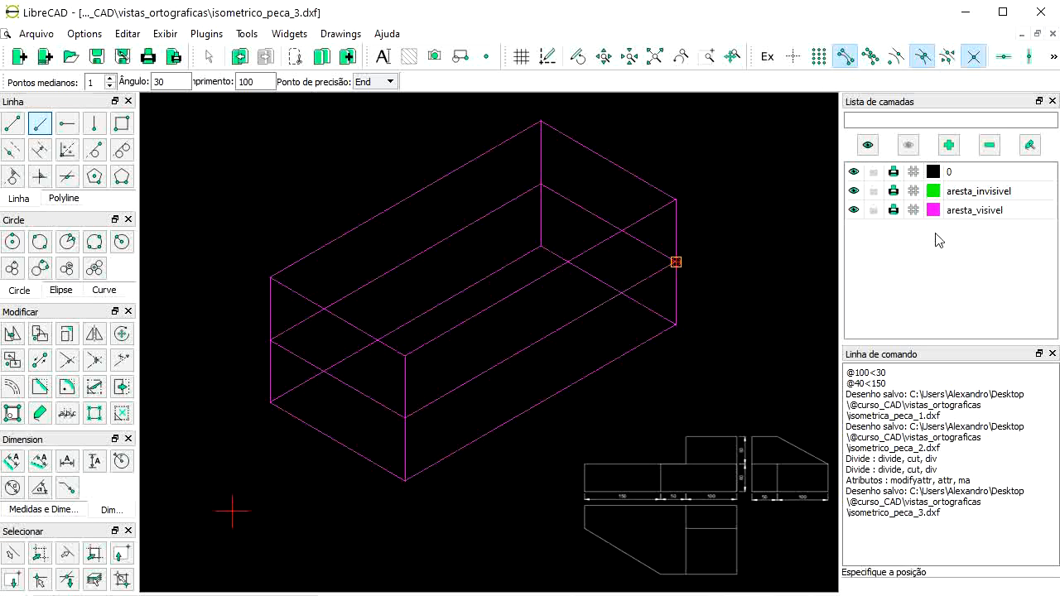
pyautogui.press('Escape')
# Step: Create a new yellow layer named 'construcao'
pyautogui.click(949, 145)
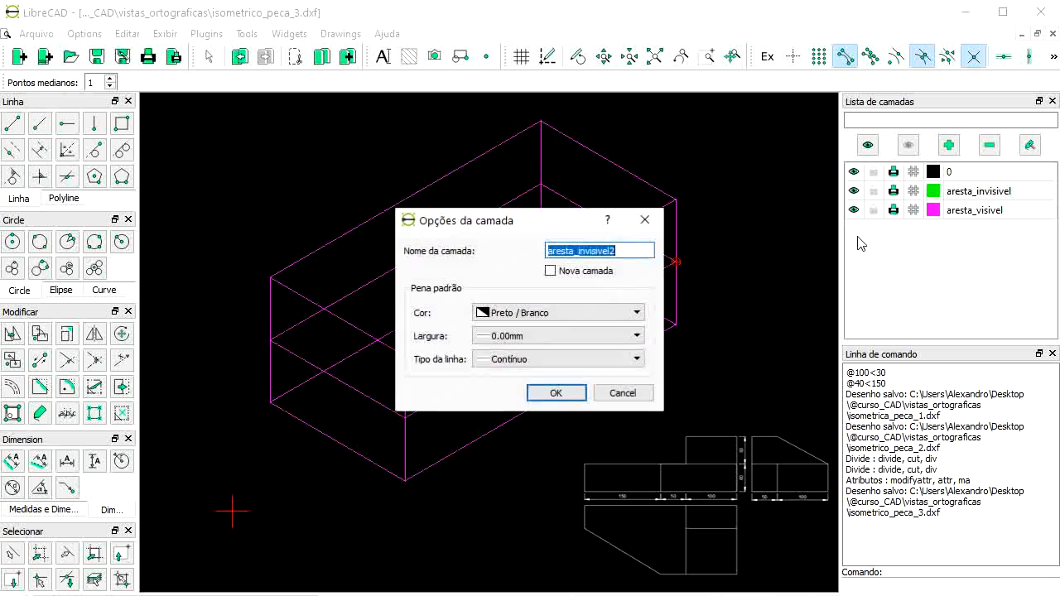
pyautogui.write('contru')
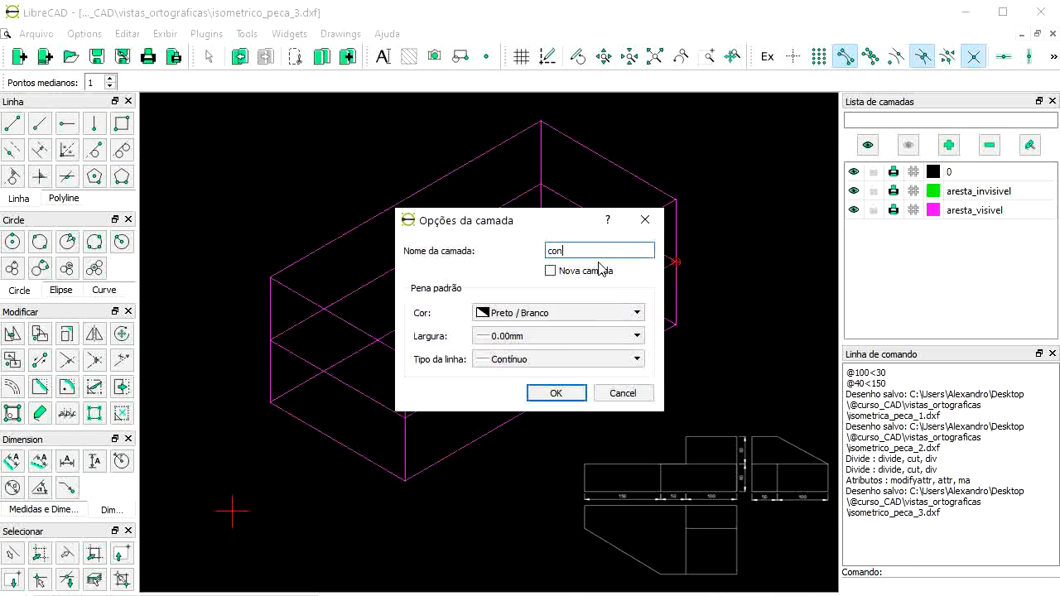
pyautogui.press('BackSpace')
pyautogui.press('BackSpace')
pyautogui.press('BackSpace')
pyautogui.write('strucao')
pyautogui.click(636, 313)
pyautogui.scroll(2, 539, 371)
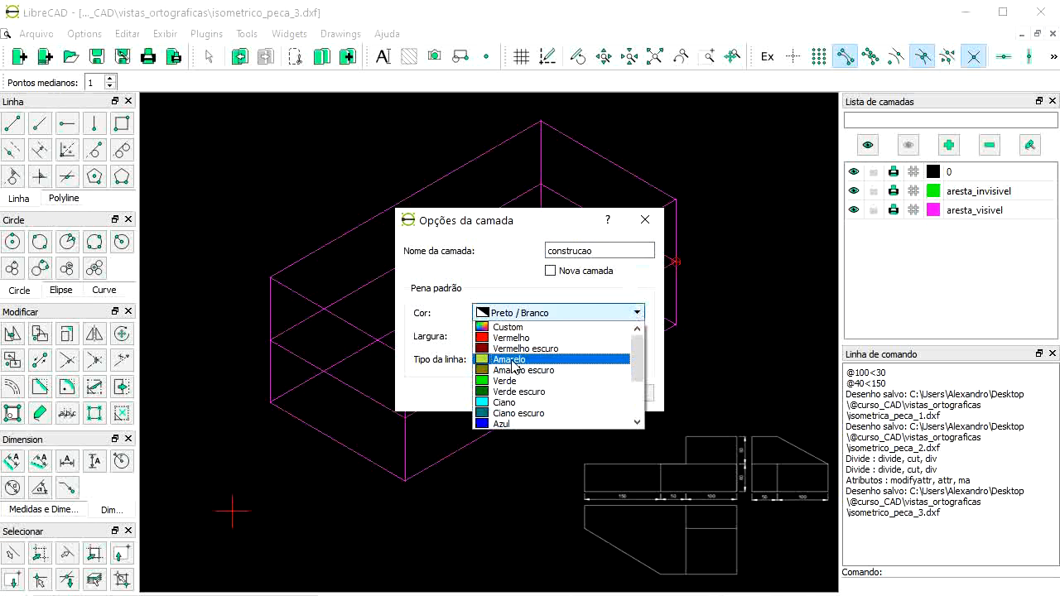
pyautogui.click(513, 361)
pyautogui.click(570, 393)
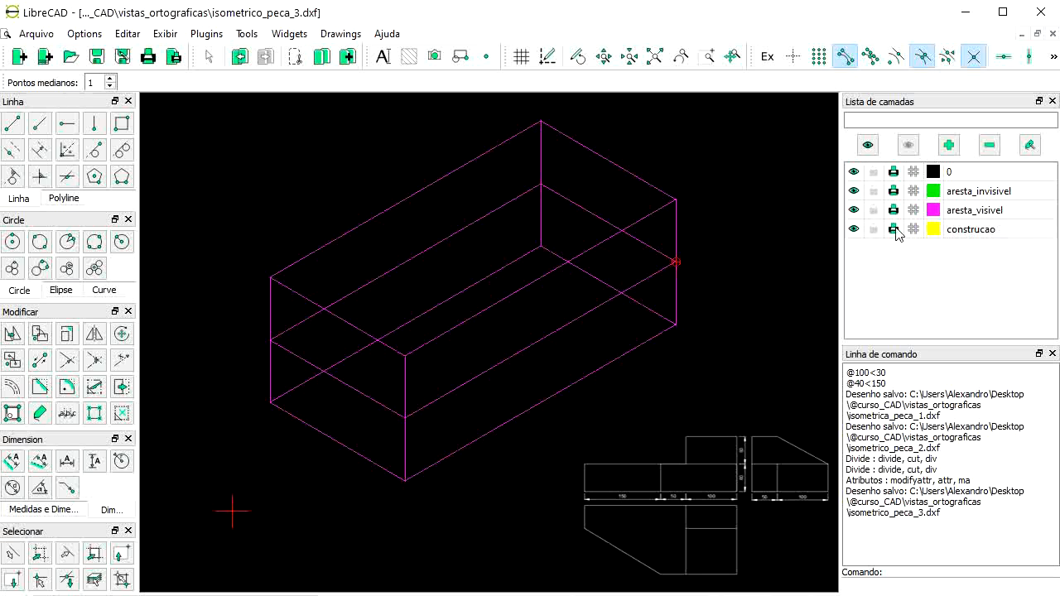
# Step: Place the 100-long 30° construction line ending at the right mid-height corner
pyautogui.click(39, 122)
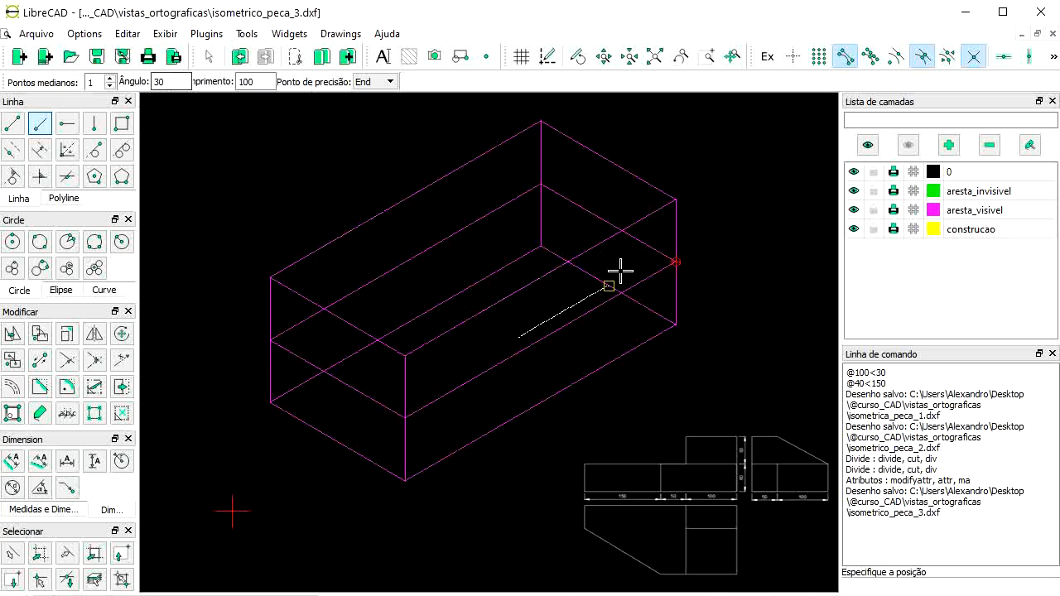
pyautogui.click(676, 261)
pyautogui.scroll(2, 677, 278)
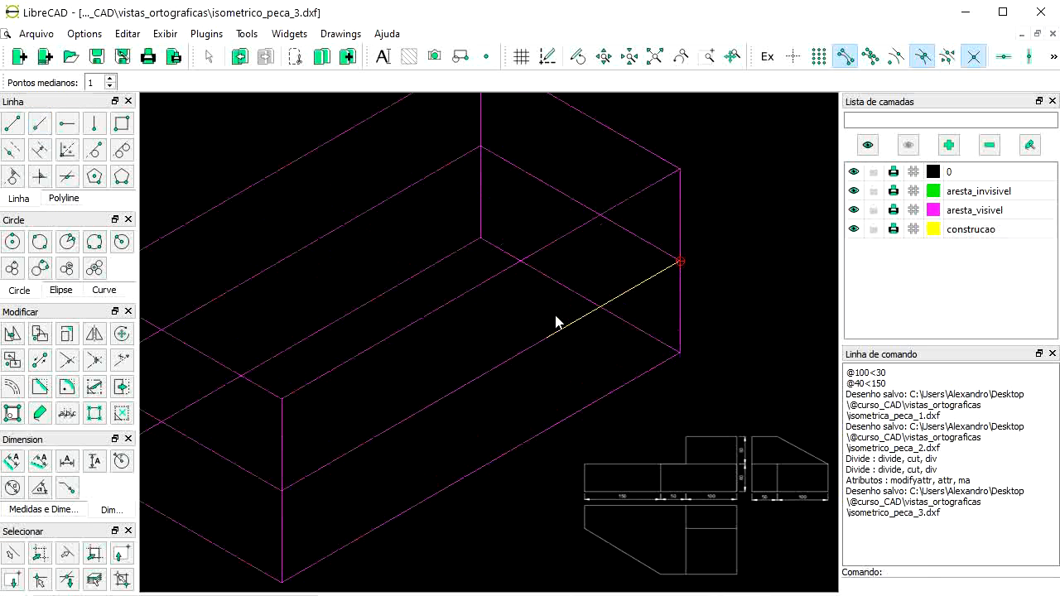
pyautogui.scroll(-1, 591, 324)
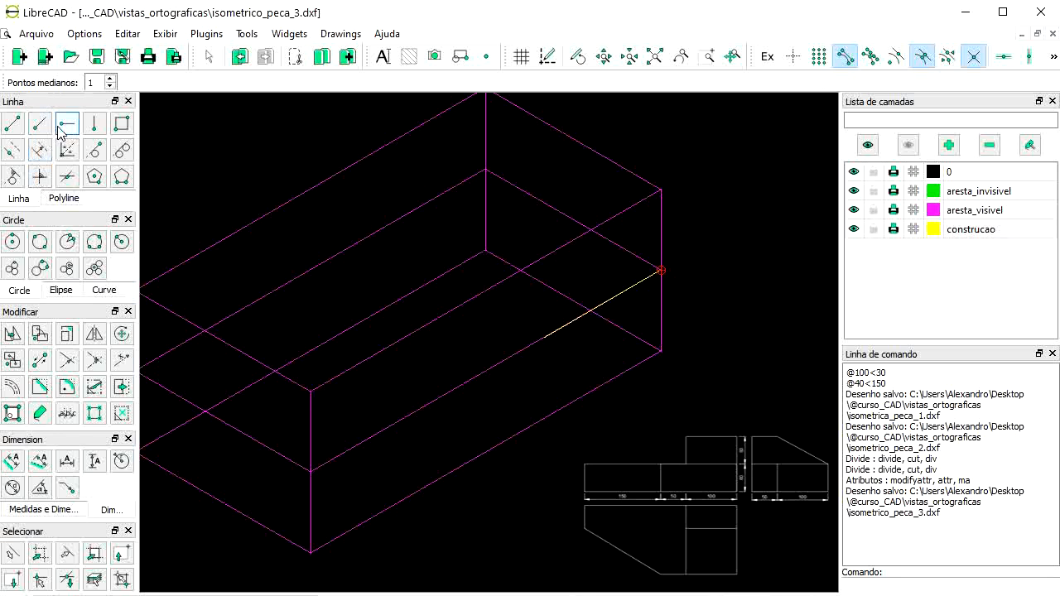
# Step: Raise a 60-long vertical, anchored at its start, from the line's far end
pyautogui.click(95, 123)
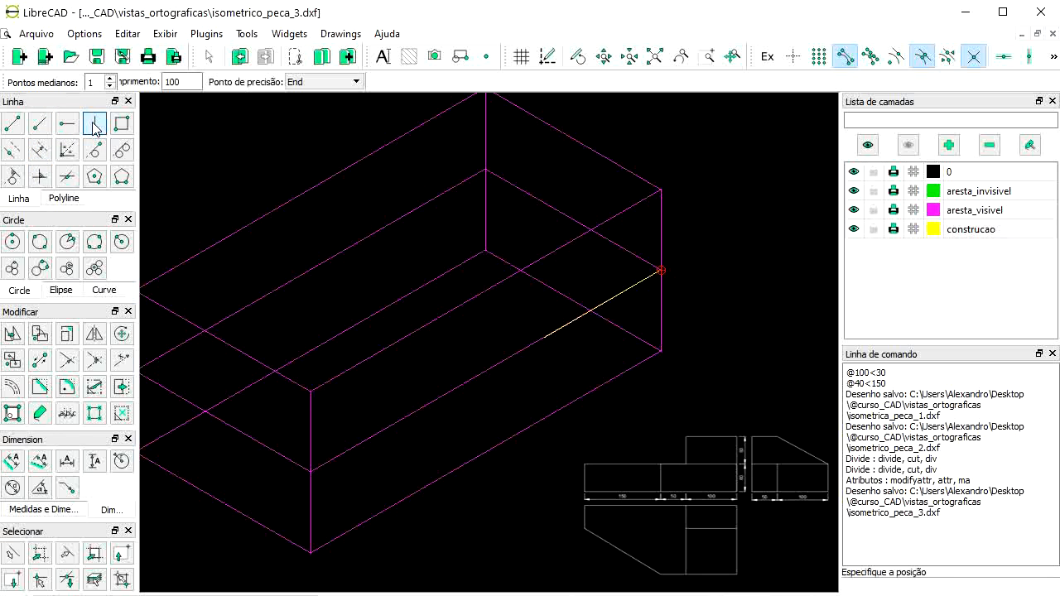
pyautogui.moveTo(190, 82); pyautogui.dragTo(127, 83)
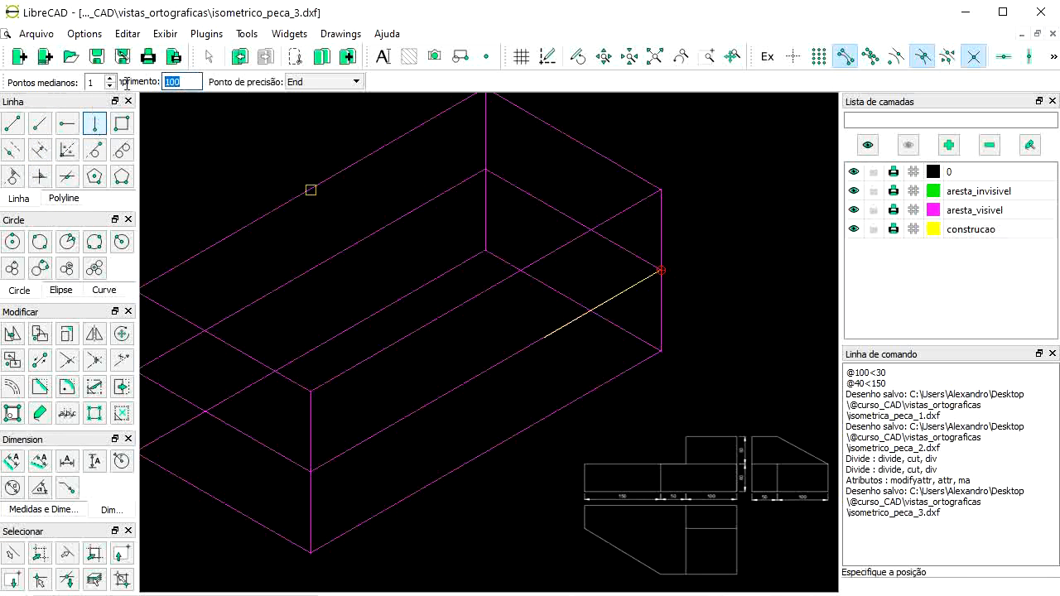
pyautogui.write('60')
pyautogui.click(327, 82)
pyautogui.click(329, 98)
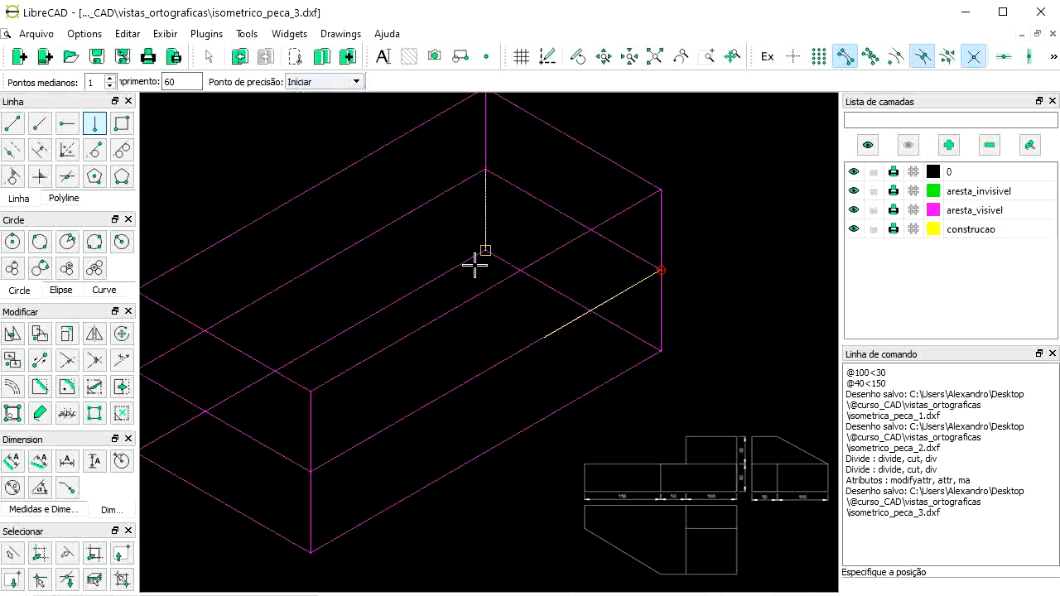
pyautogui.click(544, 338)
# Step: Place a 150° construction line, anchored at its start, from the top of the vertical
pyautogui.click(39, 122)
pyautogui.doubleClick(156, 83)
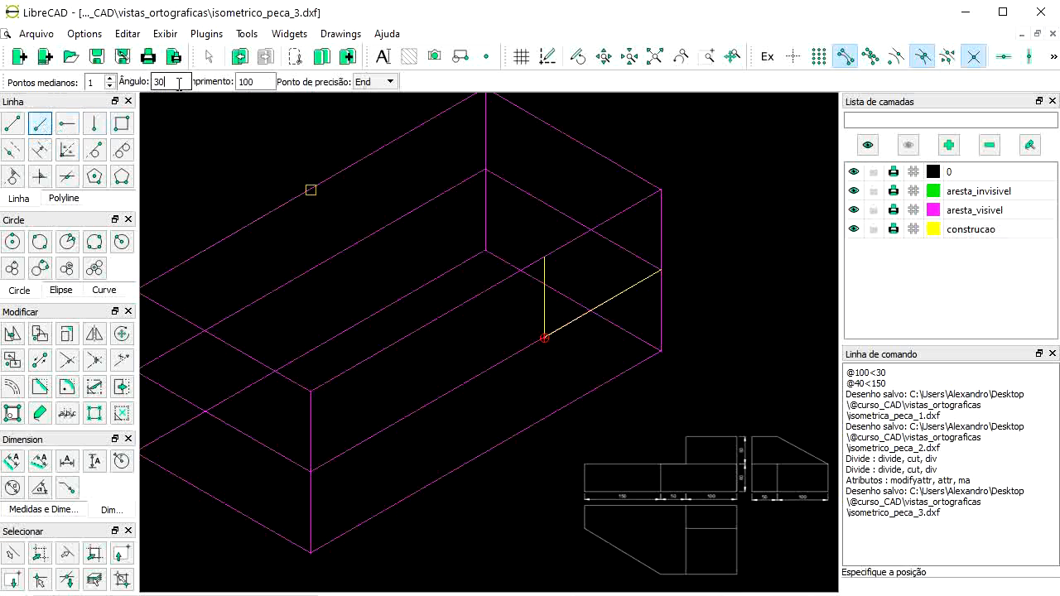
pyautogui.write('150')
pyautogui.press('Tab')
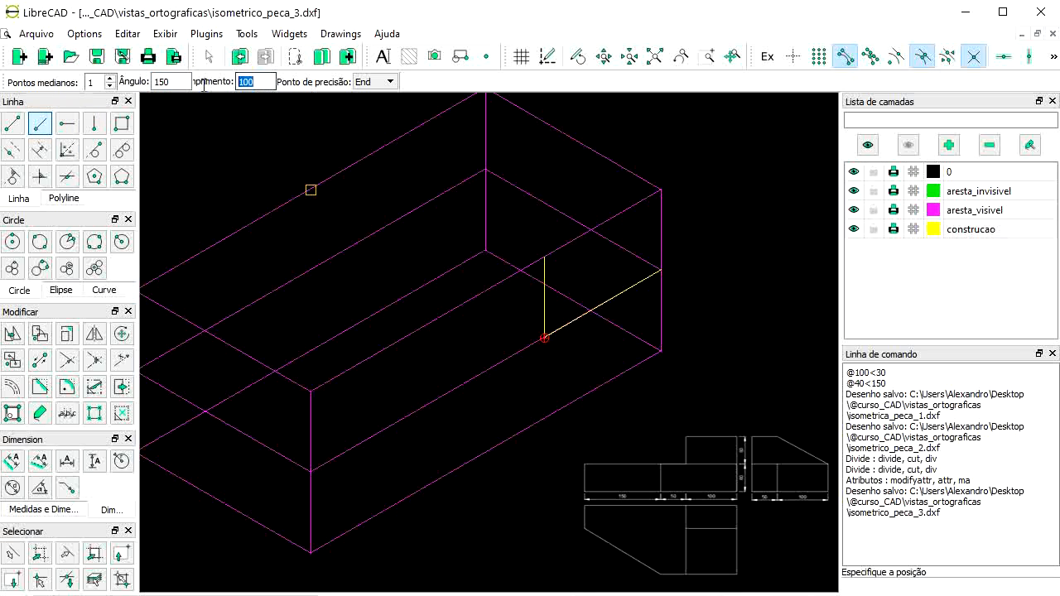
pyautogui.write('150')
pyautogui.click(369, 84)
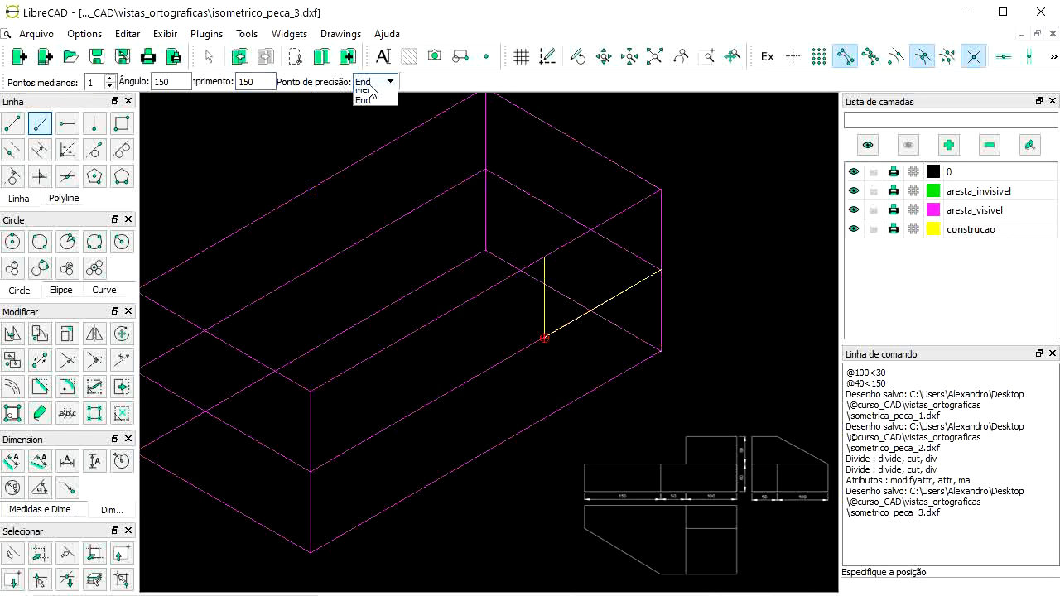
pyautogui.click(369, 95)
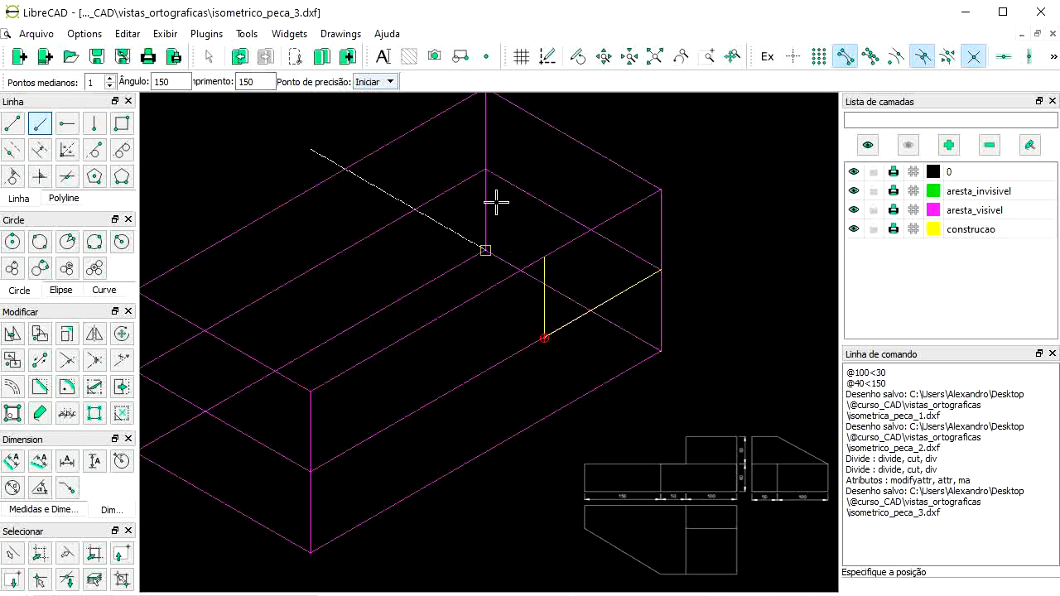
pyautogui.click(544, 256)
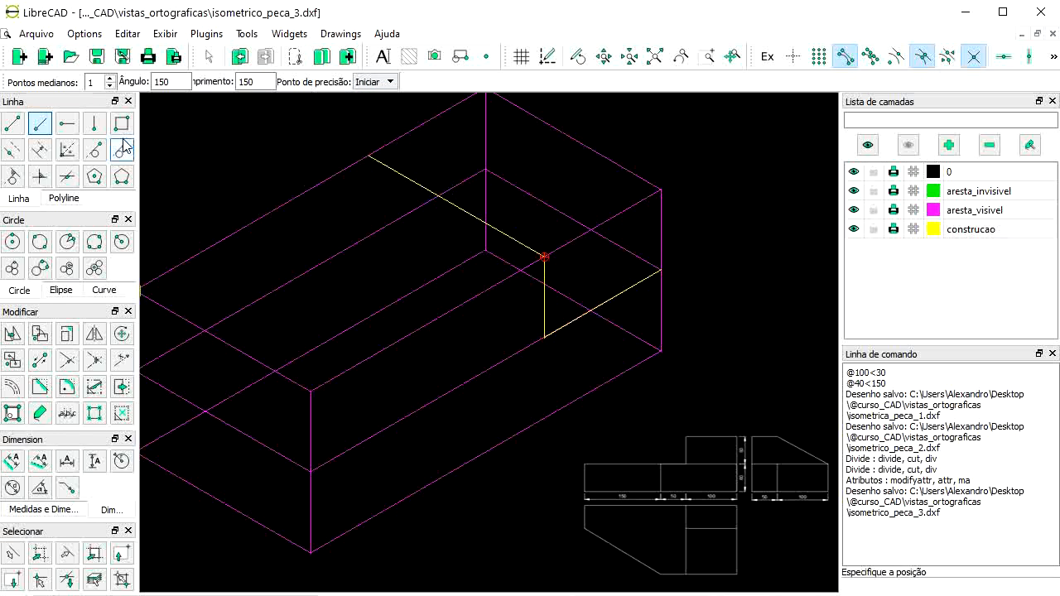
# Step: Add a 60-high vertical line, anchored at its end point, at the corner
pyautogui.click(94, 123)
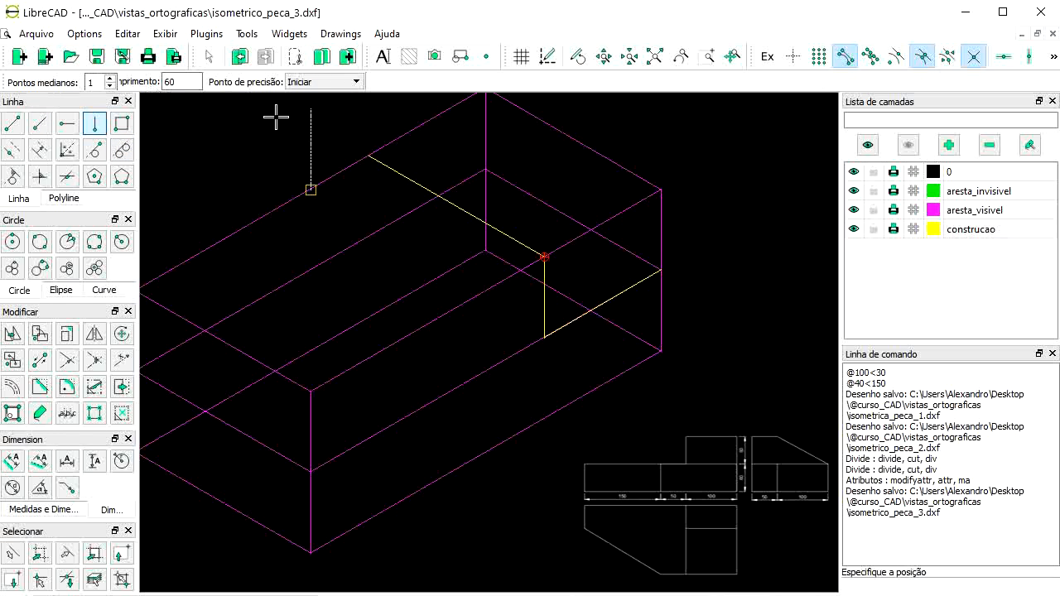
pyautogui.click(323, 81)
pyautogui.click(318, 107)
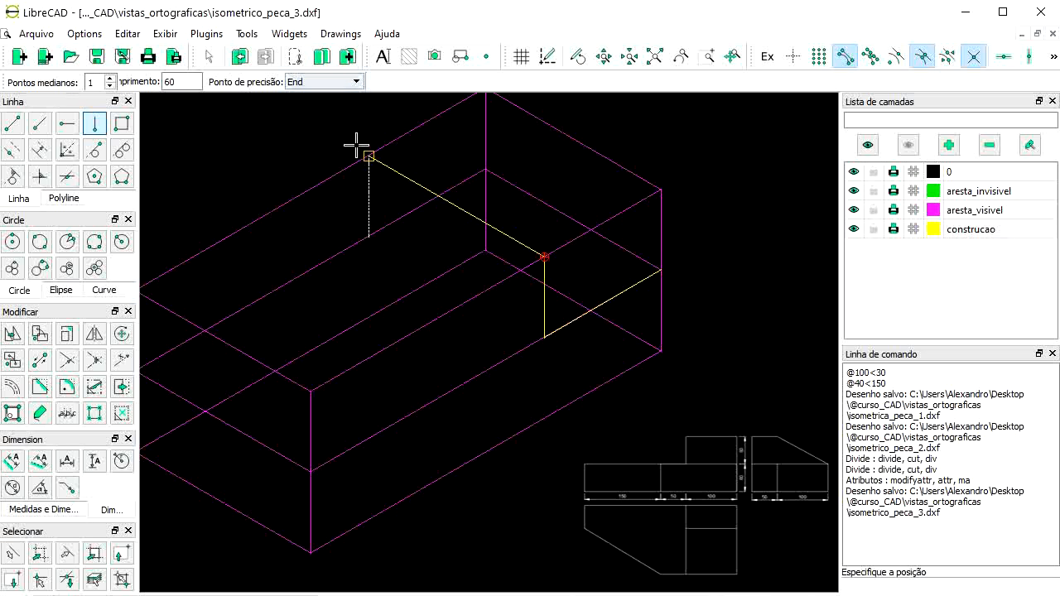
pyautogui.click(357, 147)
# Step: Close the rectangle with a 150-long slanted line at 150°
pyautogui.click(67, 122)
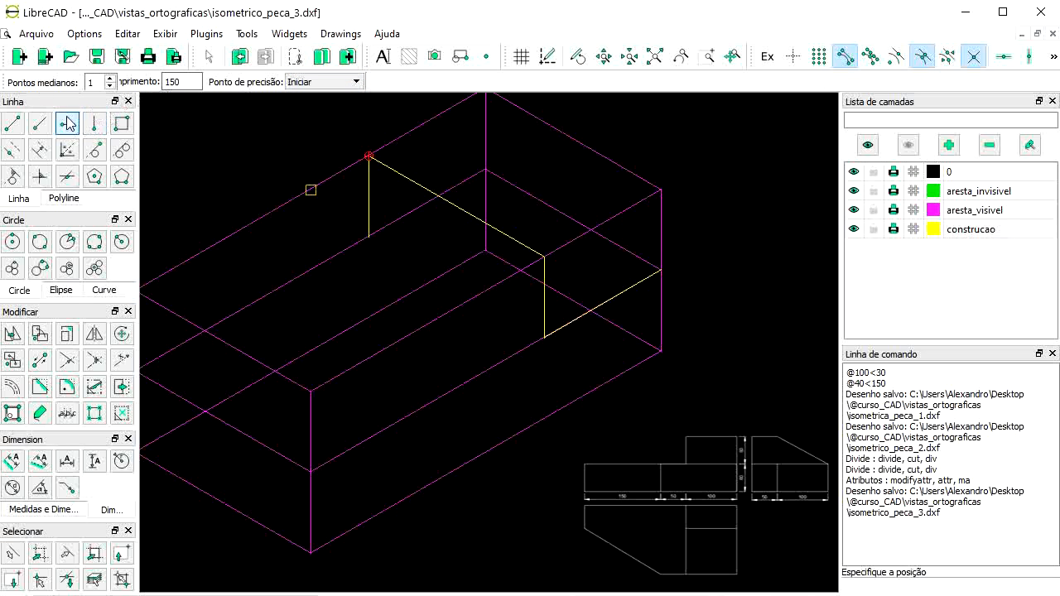
pyautogui.click(41, 125)
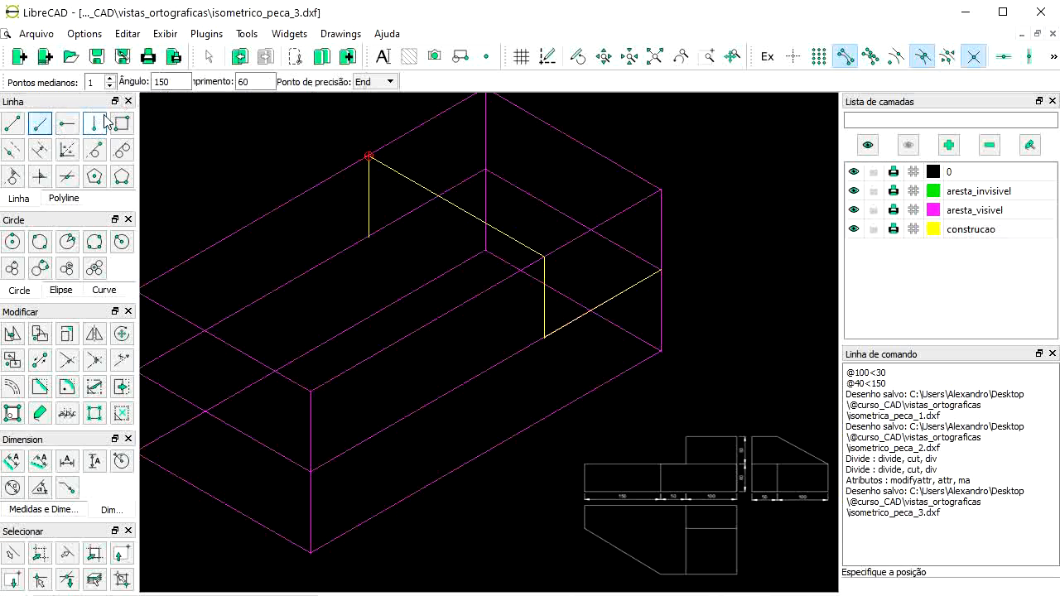
pyautogui.click(163, 81)
pyautogui.press('Tab')
pyautogui.write('15')
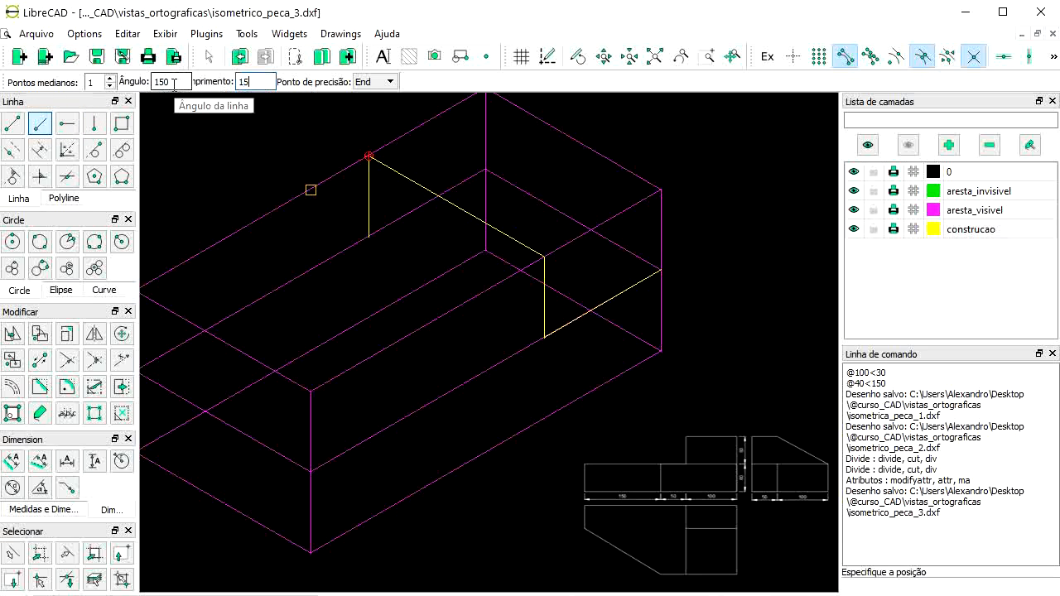
pyautogui.write('0')
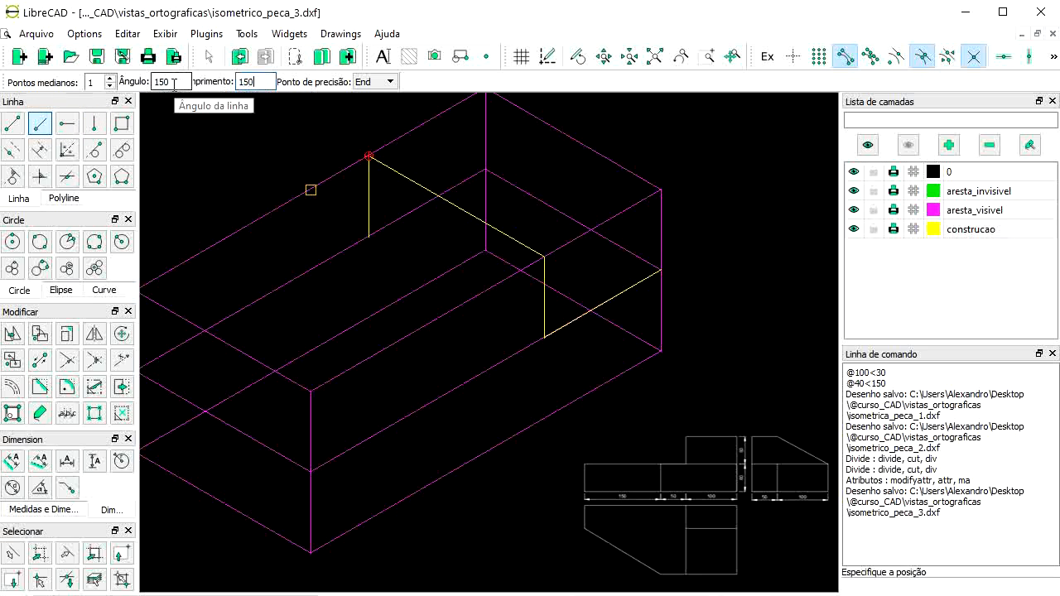
pyautogui.click(380, 239)
pyautogui.rightClick(394, 288)
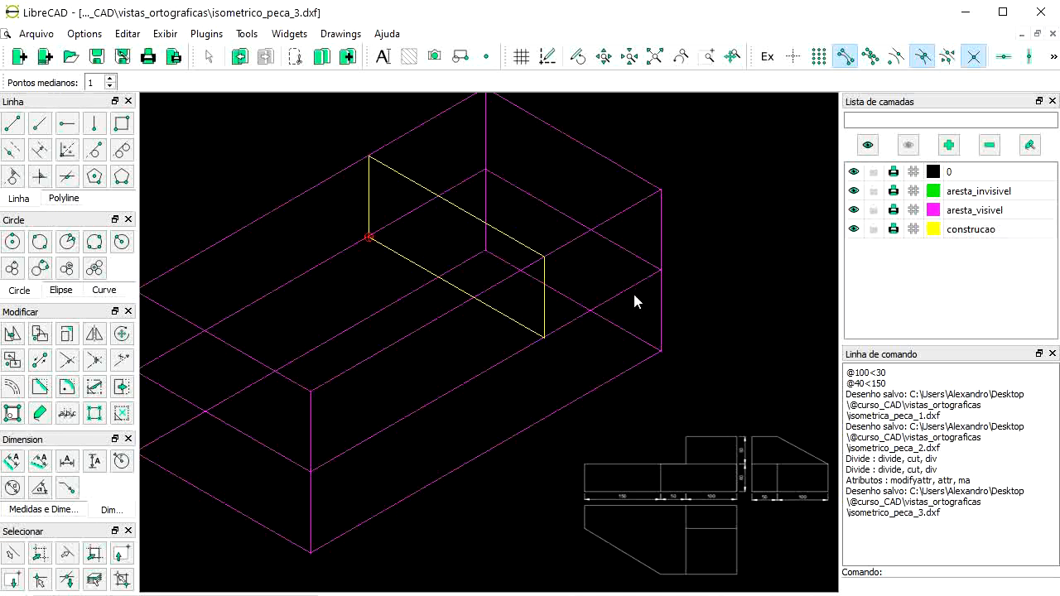
pyautogui.scroll(-2, 634, 299)
pyautogui.scroll(1, 247, 351)
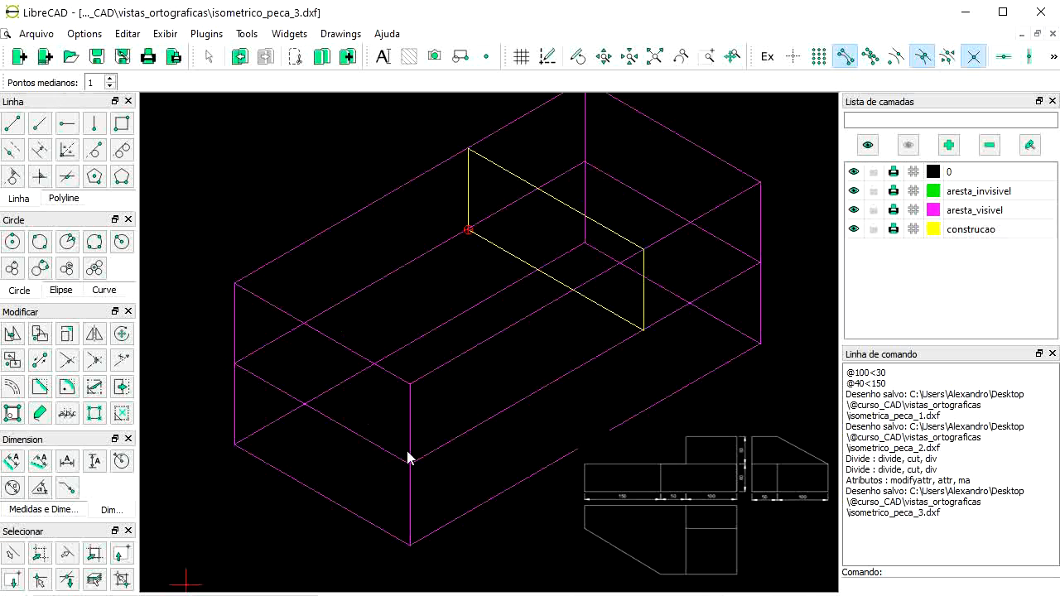
pyautogui.scroll(-1, 406, 414)
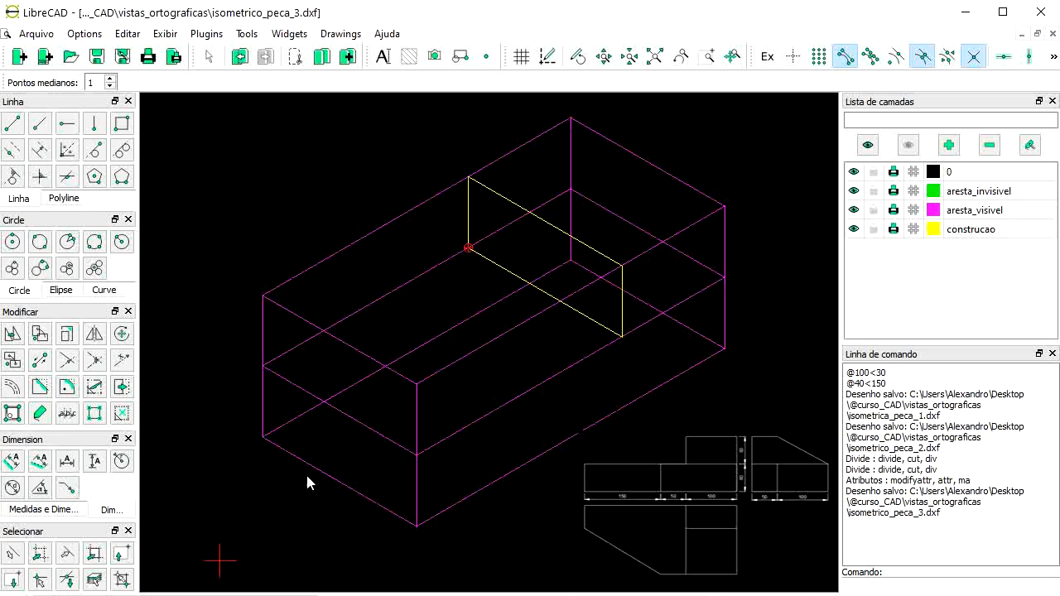
# Step: Divide the front, left, top-left and right edges at the cut points
pyautogui.click(96, 387)
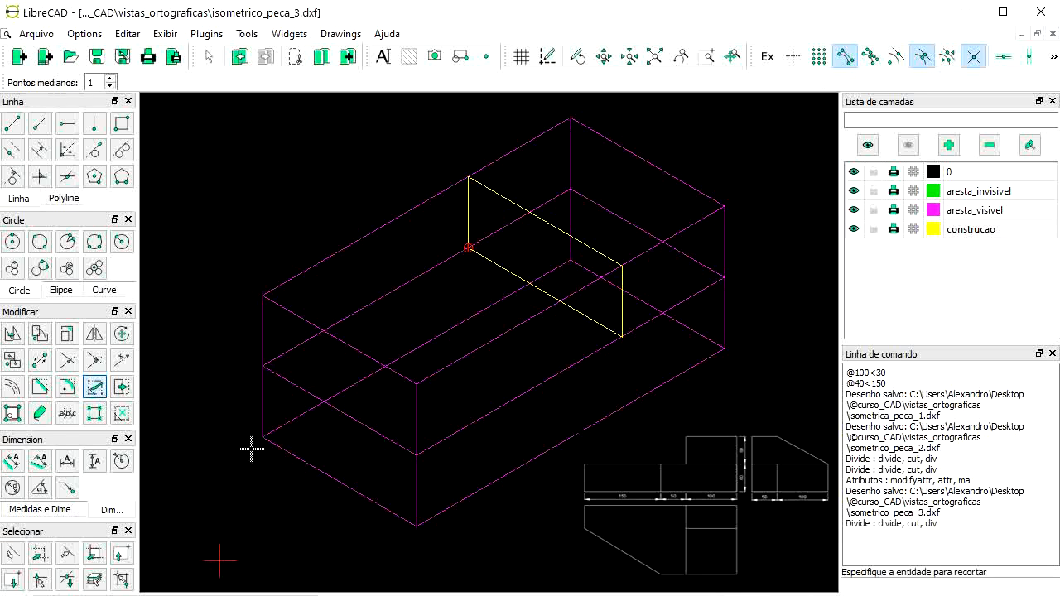
pyautogui.click(414, 431)
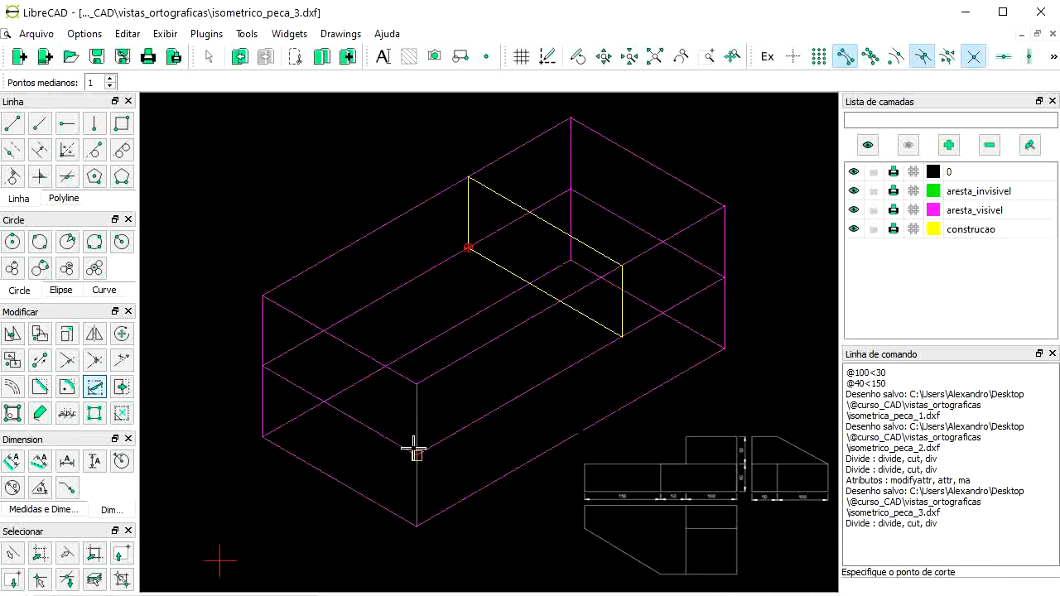
pyautogui.click(415, 447)
pyautogui.click(261, 330)
pyautogui.click(262, 358)
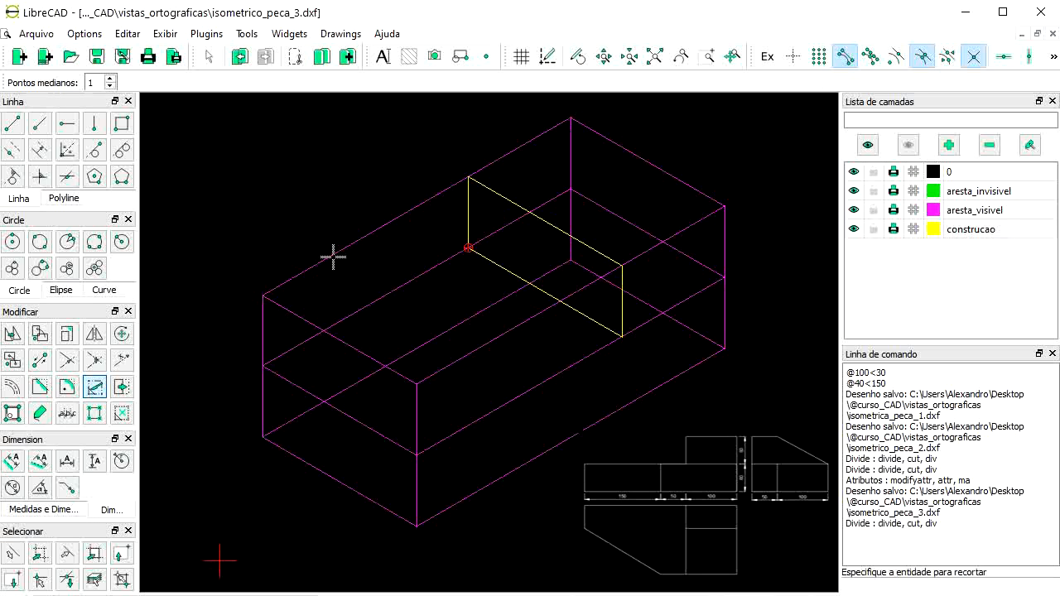
pyautogui.click(379, 227)
pyautogui.click(468, 178)
pyautogui.click(585, 284)
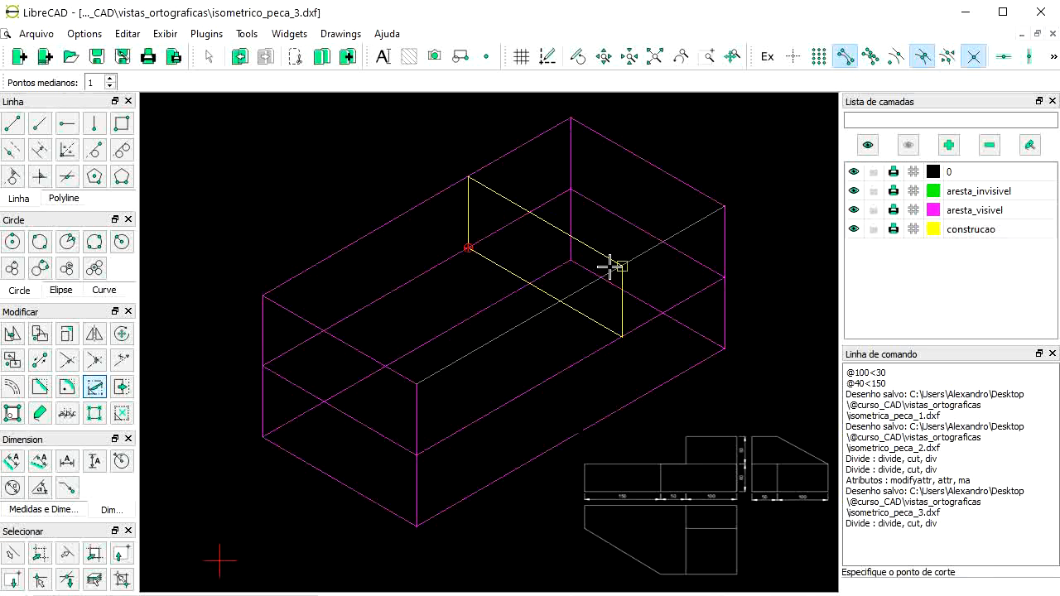
pyautogui.click(616, 266)
pyautogui.press('Escape')
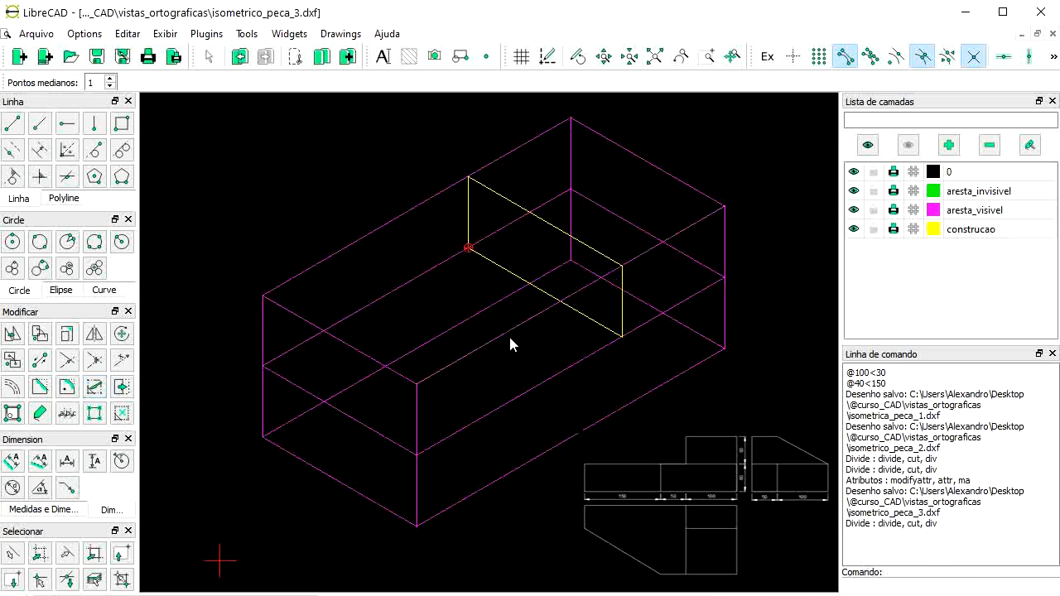
# Step: Select the cut-off upper edge segments of the front part
pyautogui.click(497, 336)
pyautogui.click(333, 253)
pyautogui.click(263, 308)
pyautogui.click(281, 305)
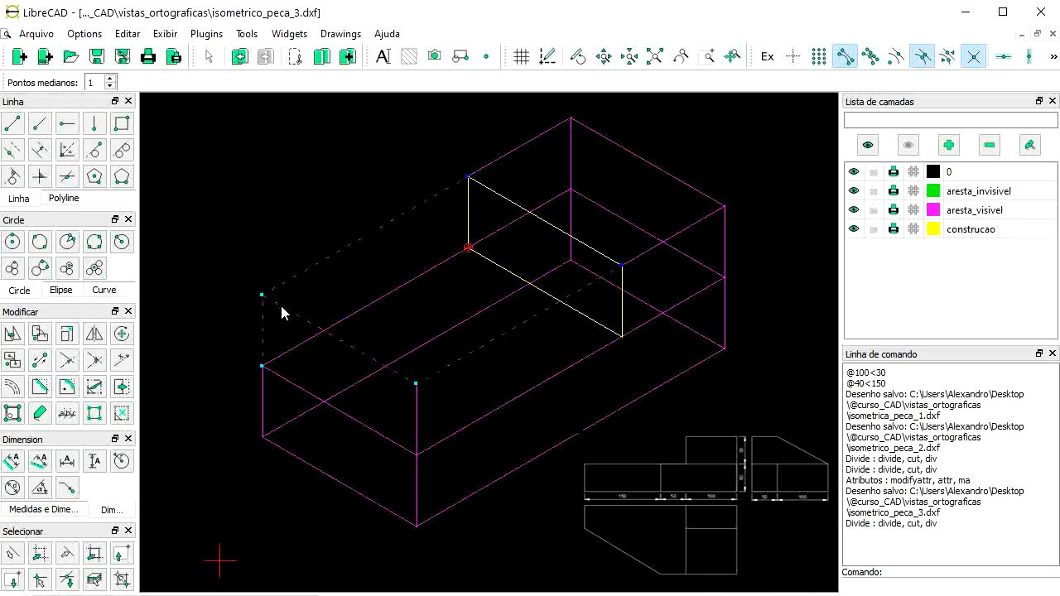
pyautogui.click(415, 410)
pyautogui.click(616, 216)
# Step: Set the angled line to 30°, anchored at its start point
pyautogui.click(40, 124)
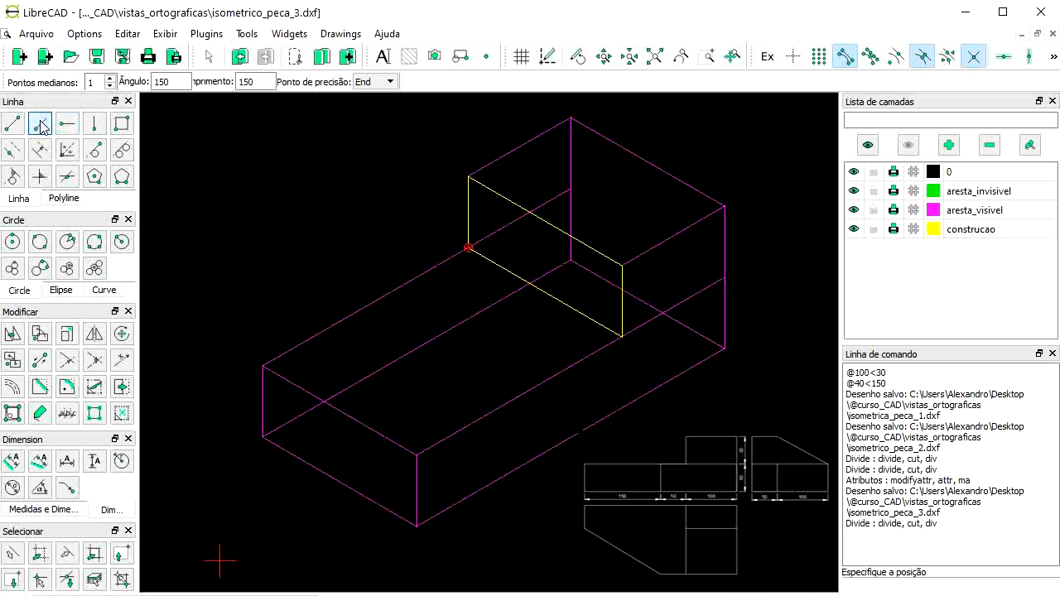
pyautogui.doubleClick(162, 82)
pyautogui.write('30')
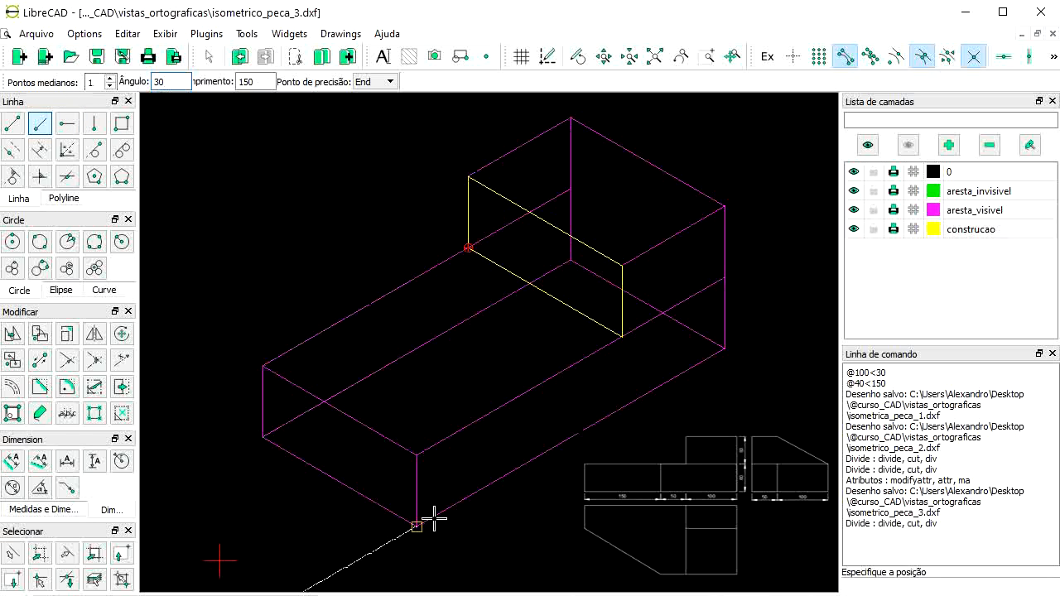
pyautogui.click(377, 83)
pyautogui.click(384, 100)
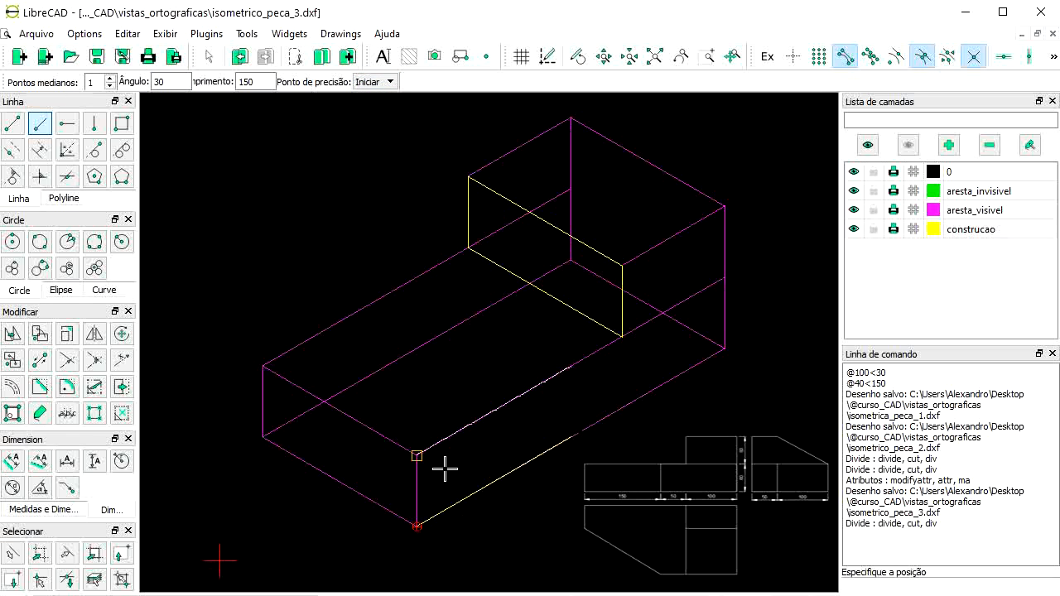
# Step: Raise a 60-high vertical on the front edge, then select the lower front construction line
pyautogui.click(95, 123)
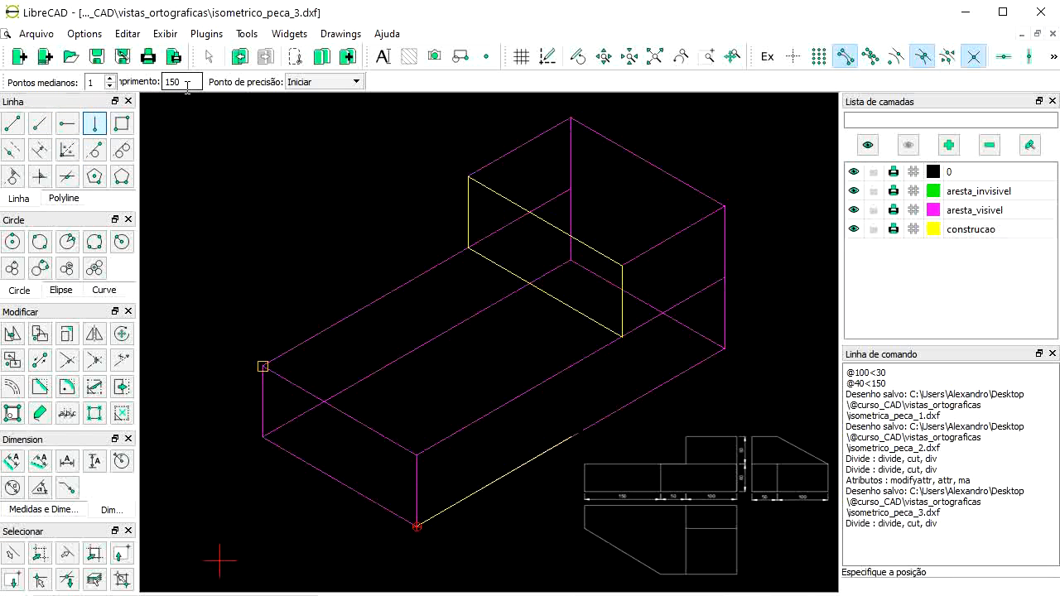
pyautogui.moveTo(186, 85); pyautogui.dragTo(91, 82)
pyautogui.write('60')
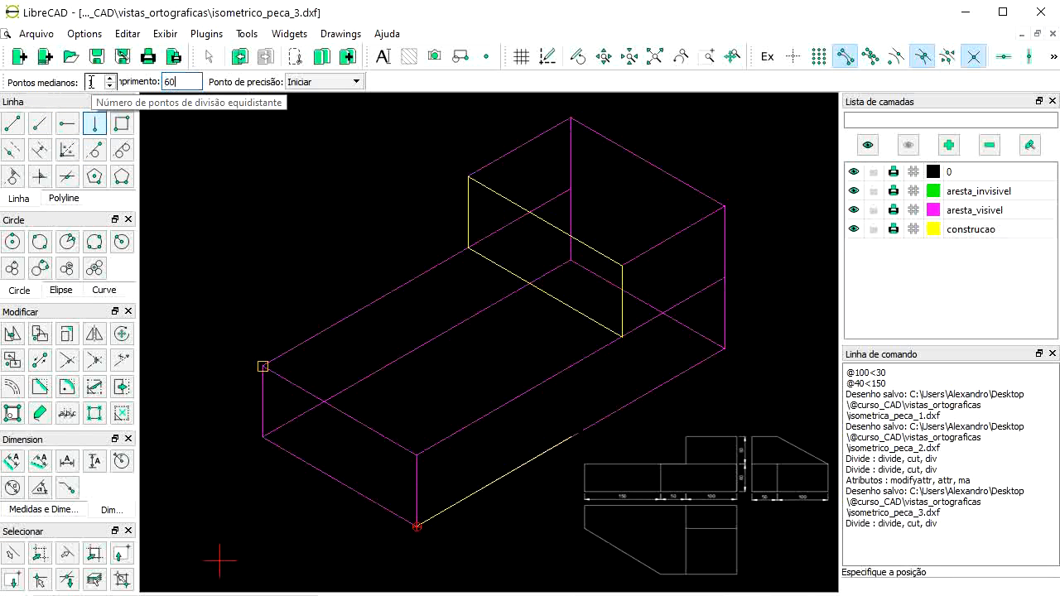
pyautogui.click(572, 465)
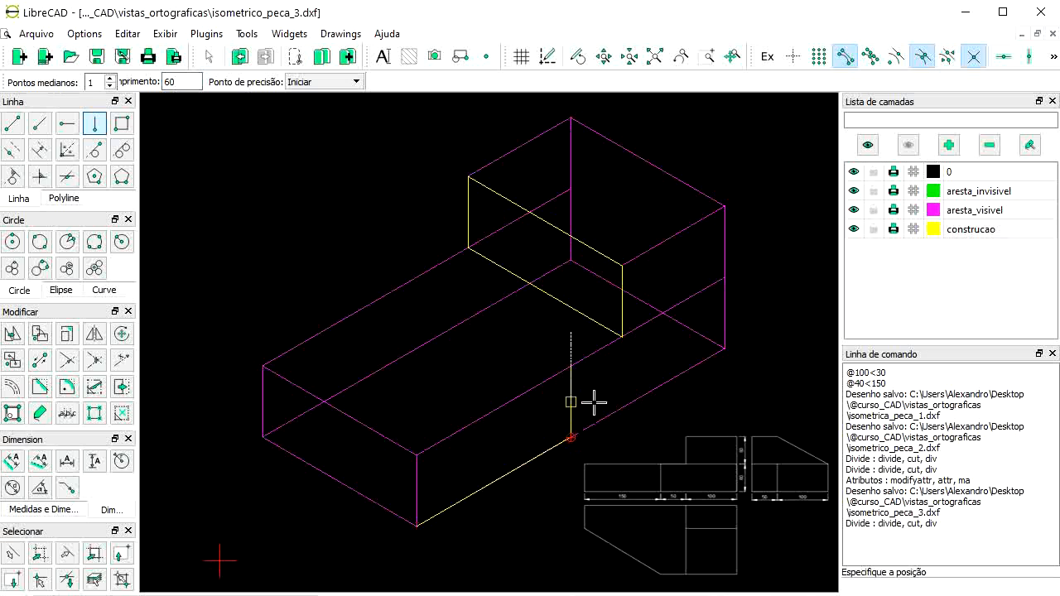
pyautogui.rightClick(546, 426)
pyautogui.click(543, 452)
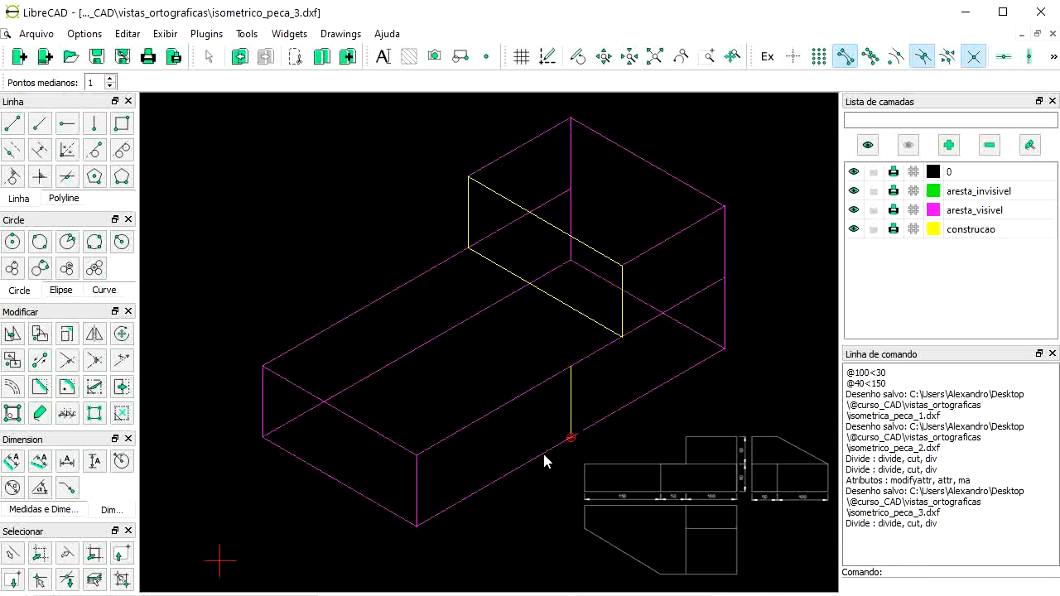
# Step: Move the front construction line and its 60-high vertical to the aresta_visivel layer
pyautogui.click(571, 402)
pyautogui.click(39, 413)
pyautogui.click(594, 260)
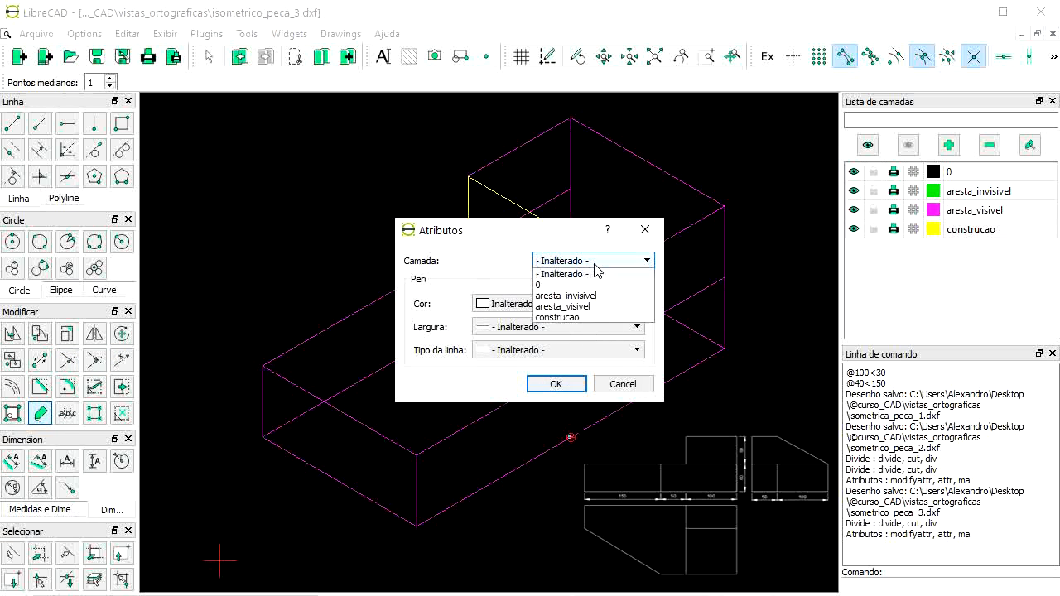
pyautogui.click(591, 305)
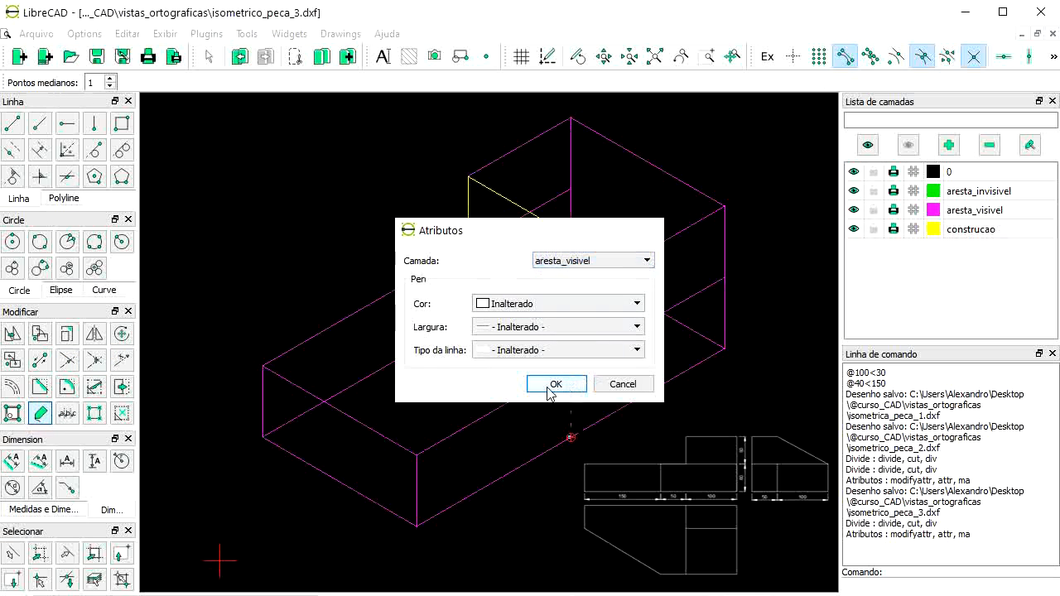
pyautogui.click(551, 386)
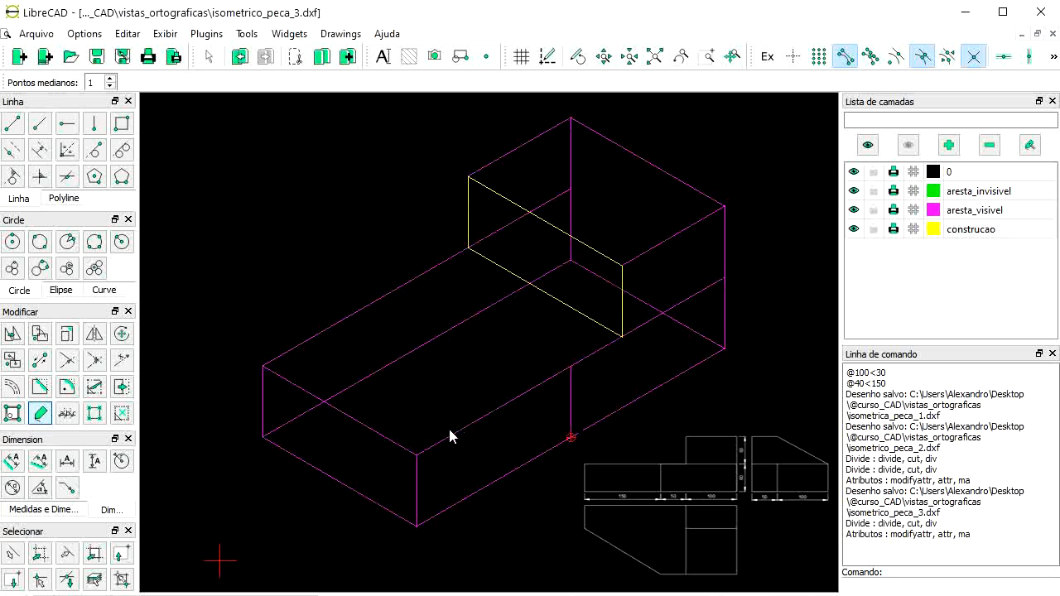
# Step: Move the rectangle's top and left edges and the back block lines to aresta_visivel
pyautogui.click(580, 242)
pyautogui.click(469, 208)
pyautogui.click(482, 257)
pyautogui.click(623, 277)
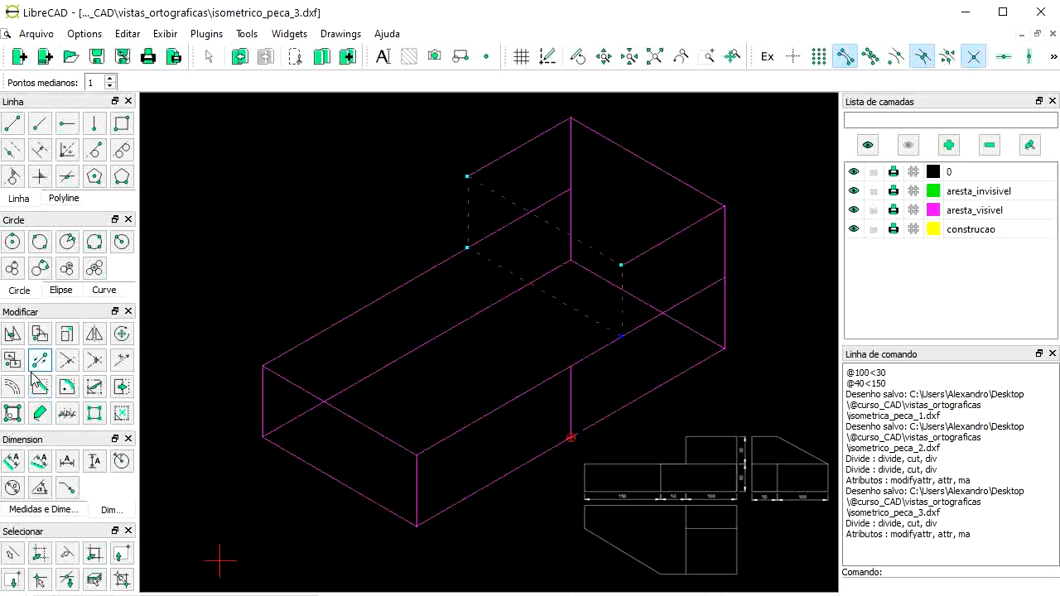
pyautogui.click(39, 412)
pyautogui.click(604, 260)
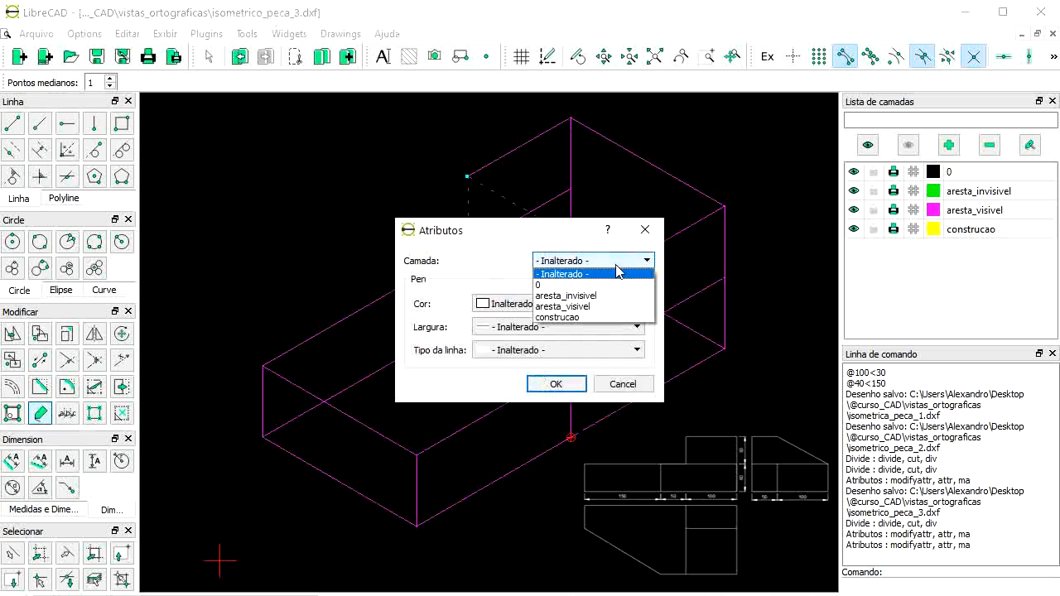
pyautogui.click(602, 306)
pyautogui.click(571, 383)
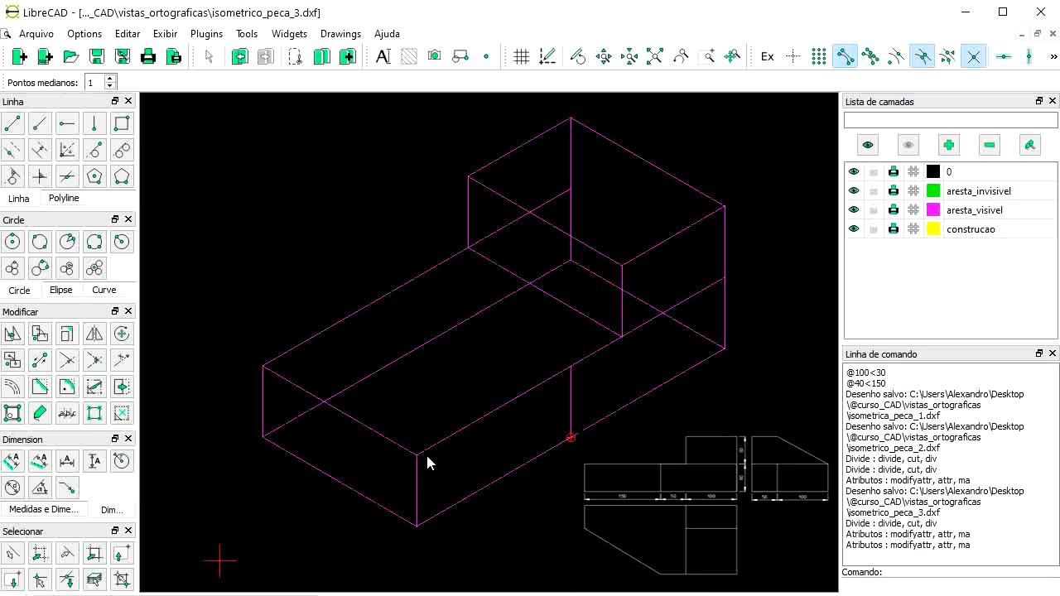
# Step: Draw a 100-unit line at 150° from the front bottom corner
pyautogui.click(38, 122)
pyautogui.click(179, 83)
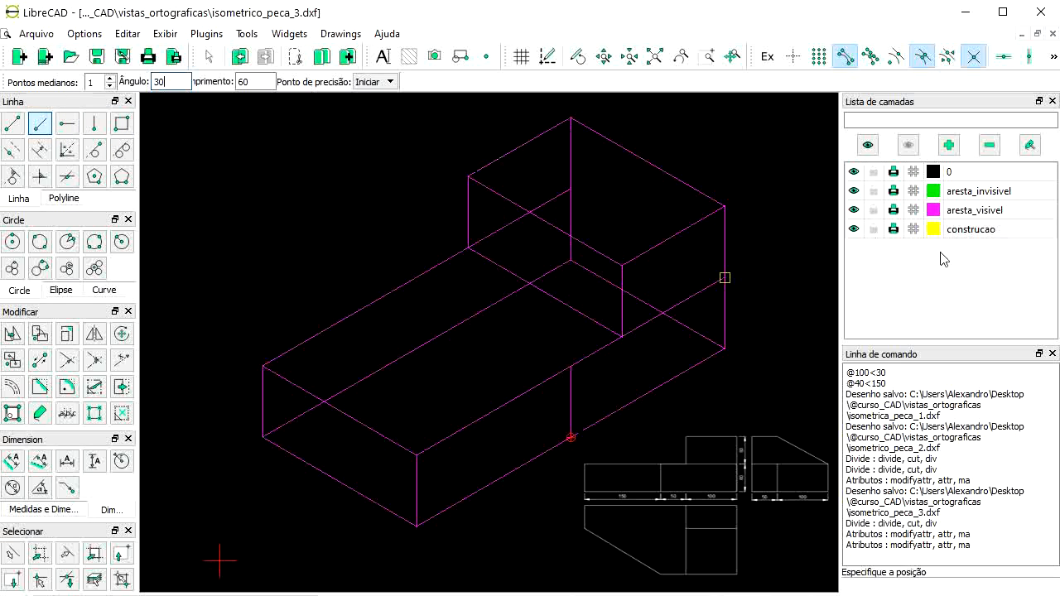
pyautogui.moveTo(169, 82); pyautogui.dragTo(132, 83)
pyautogui.write('150')
pyautogui.press('Tab')
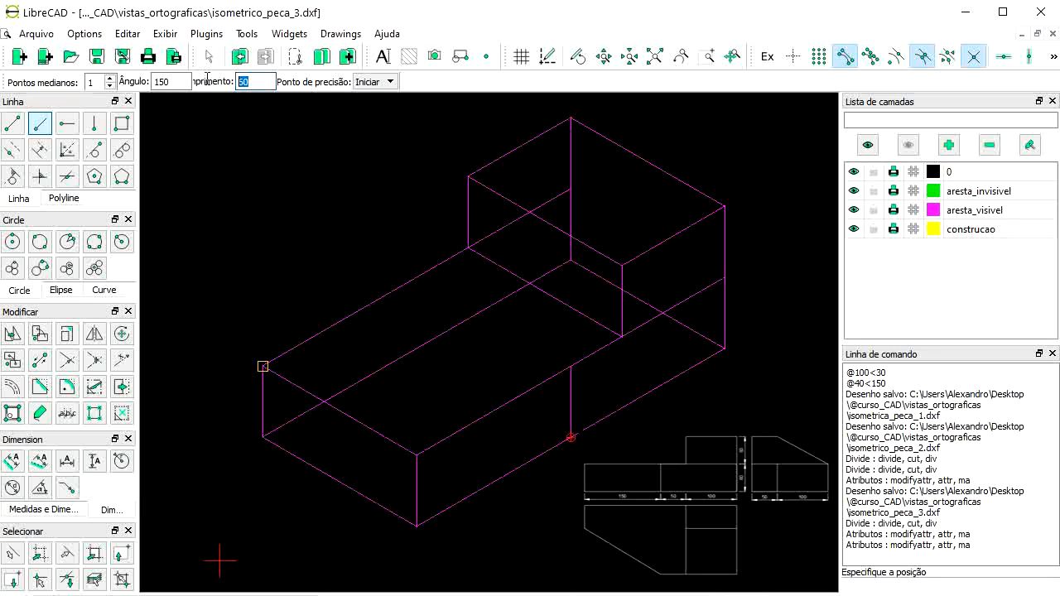
pyautogui.write('100')
pyautogui.click(407, 520)
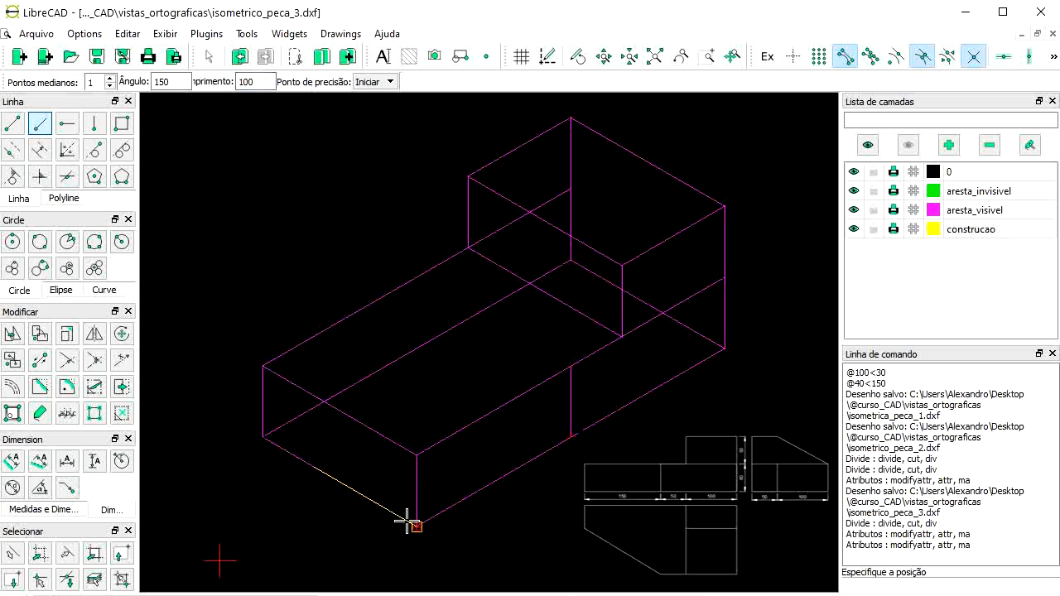
pyautogui.rightClick(338, 478)
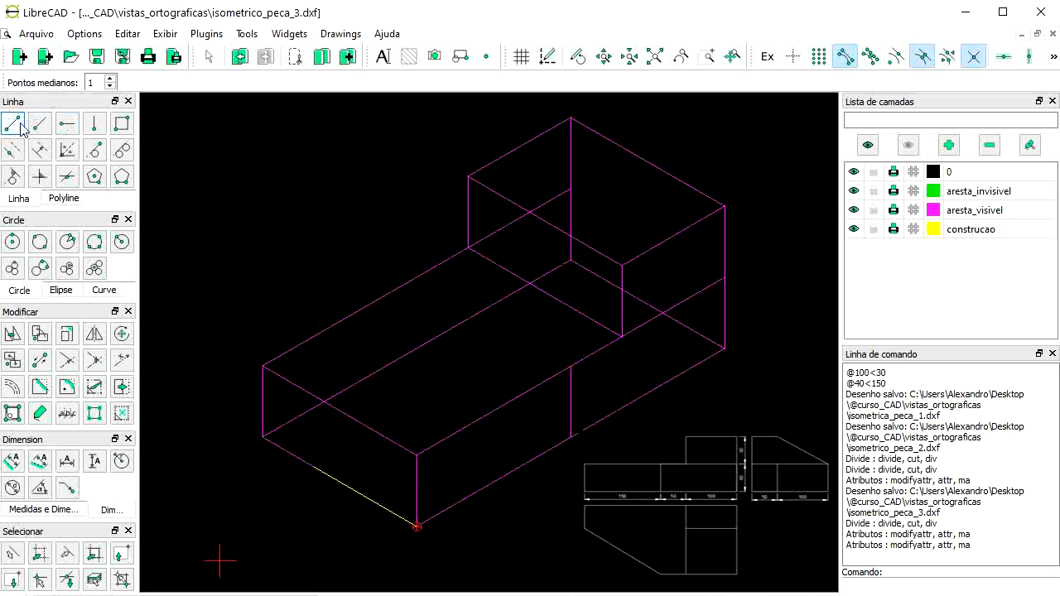
# Step: Add a 60-unit vertical line at the angled line's end, then select the front bottom edge
pyautogui.click(95, 126)
pyautogui.moveTo(197, 81); pyautogui.dragTo(91, 82)
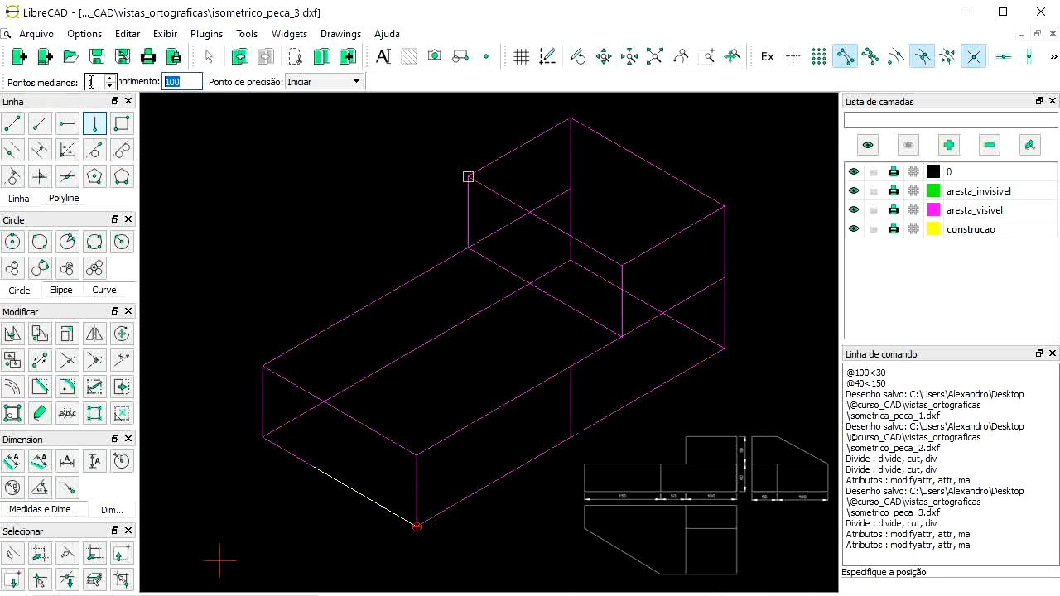
pyautogui.write('60')
pyautogui.click(314, 468)
pyautogui.press('Escape')
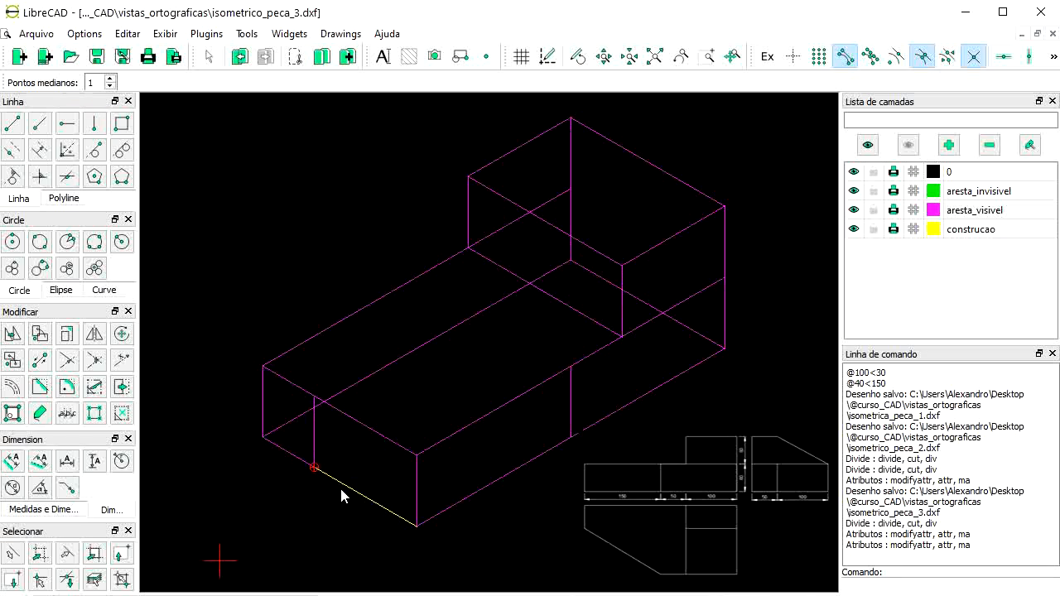
pyautogui.click(348, 494)
# Step: Draw a 50-unit 150° line ending at the back block's top-left corner
pyautogui.click(44, 125)
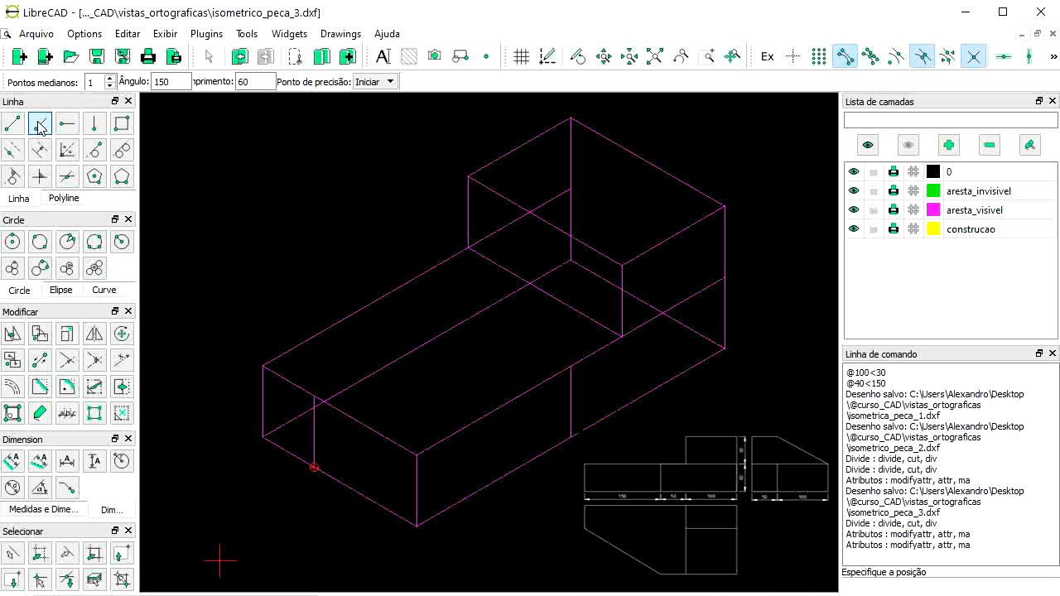
pyautogui.click(186, 82)
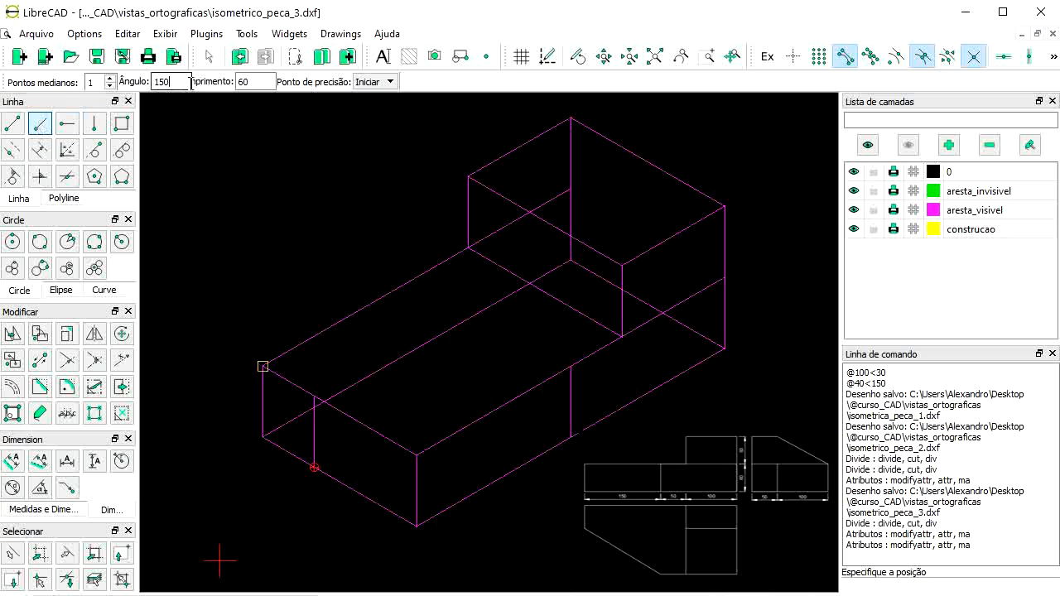
pyautogui.doubleClick(254, 82)
pyautogui.write('50')
pyautogui.click(379, 82)
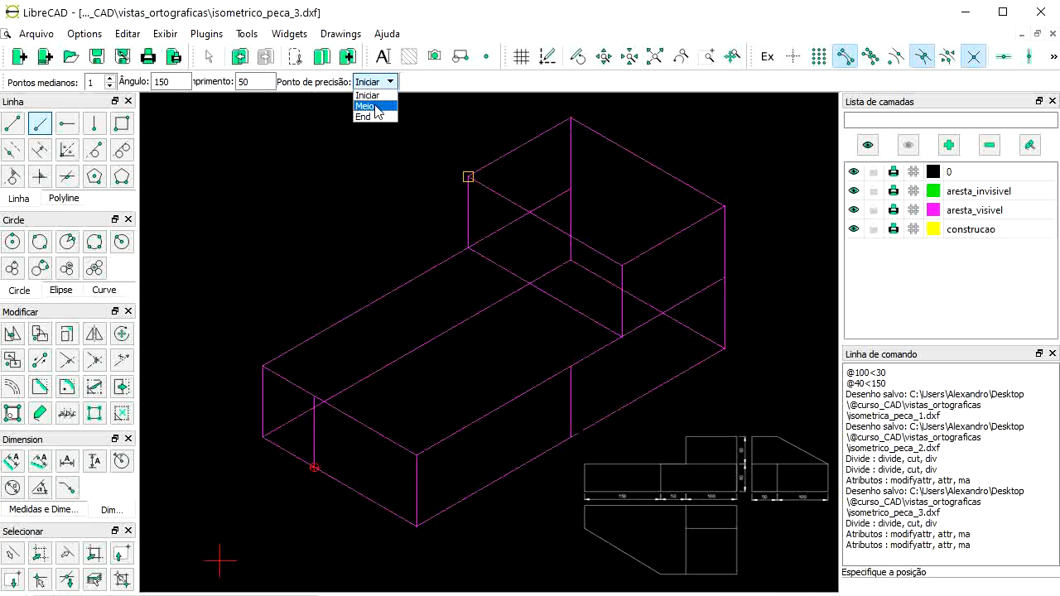
pyautogui.click(374, 116)
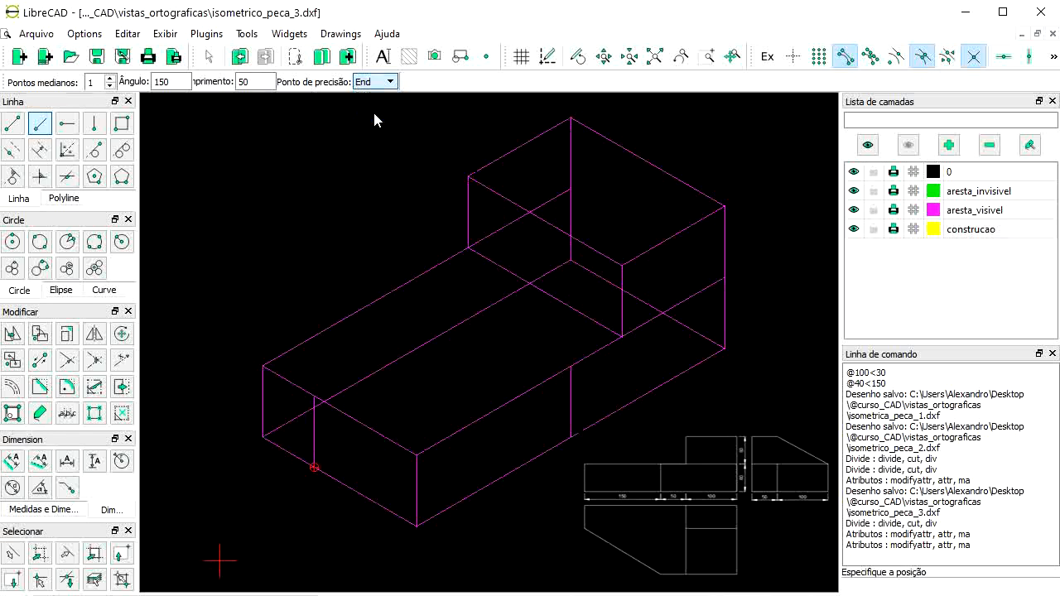
pyautogui.click(469, 177)
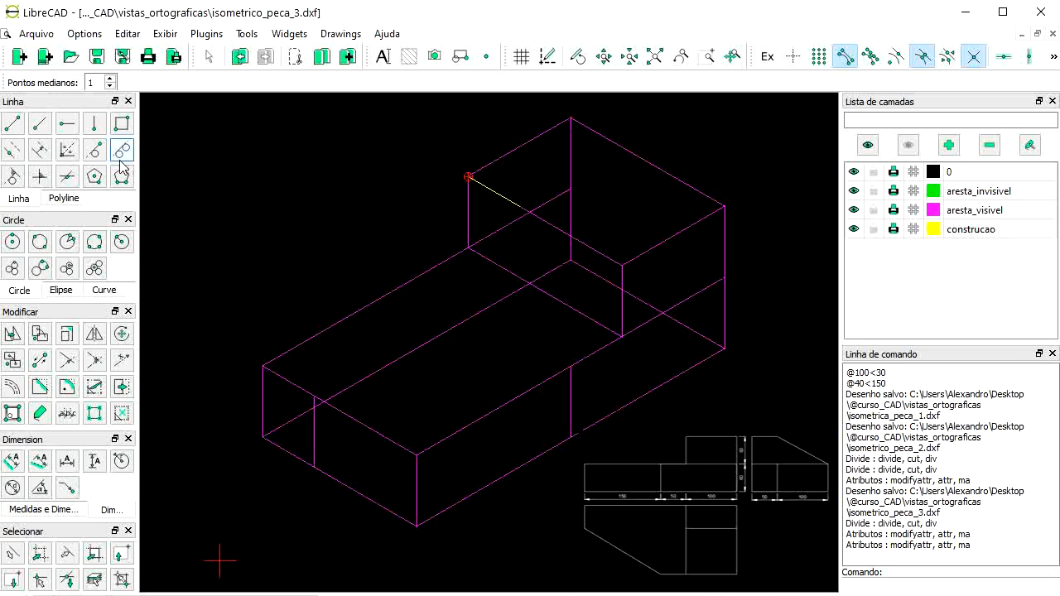
# Step: Draw the slanted edge from the short line's end to the block's lower front corner, and select it
pyautogui.click(12, 126)
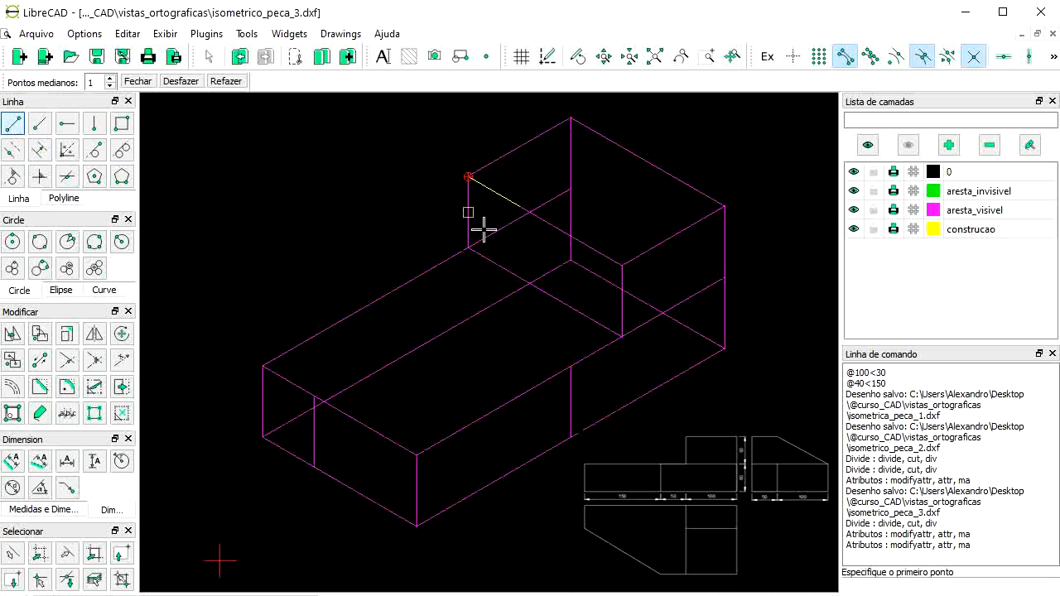
pyautogui.click(515, 211)
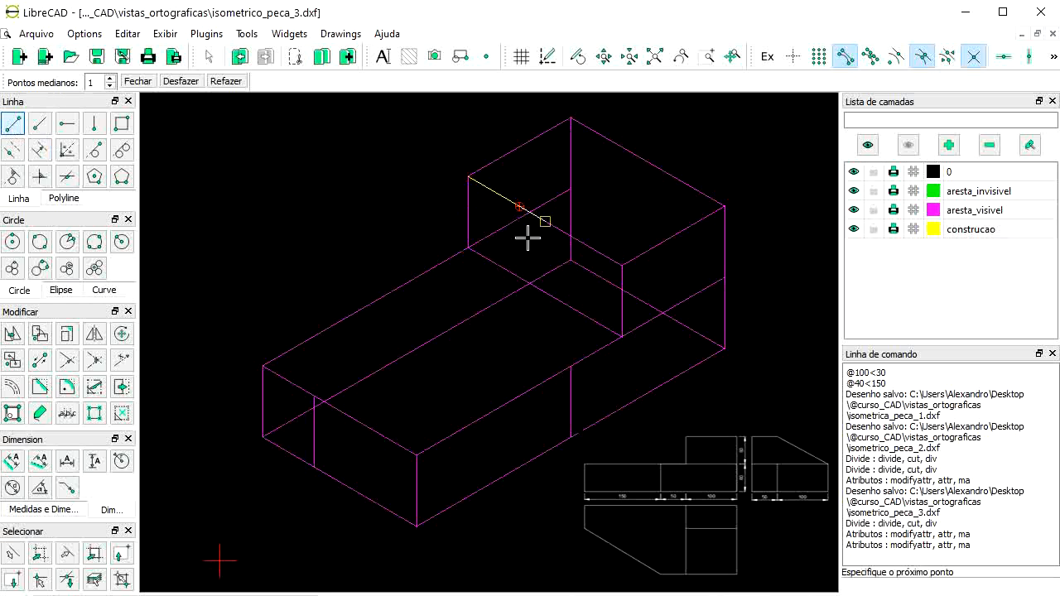
pyautogui.click(622, 337)
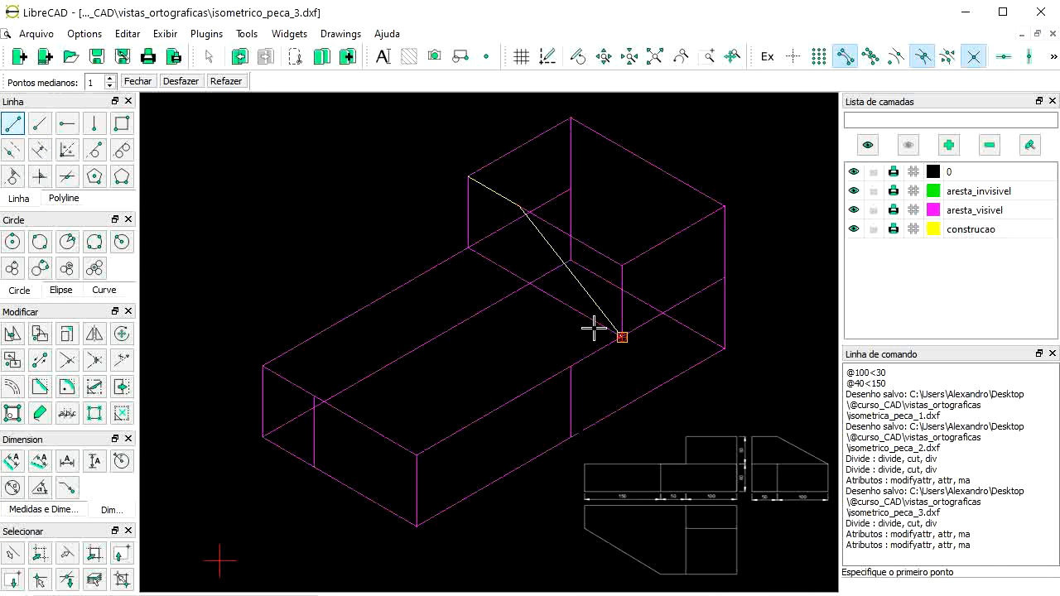
pyautogui.rightClick(525, 290)
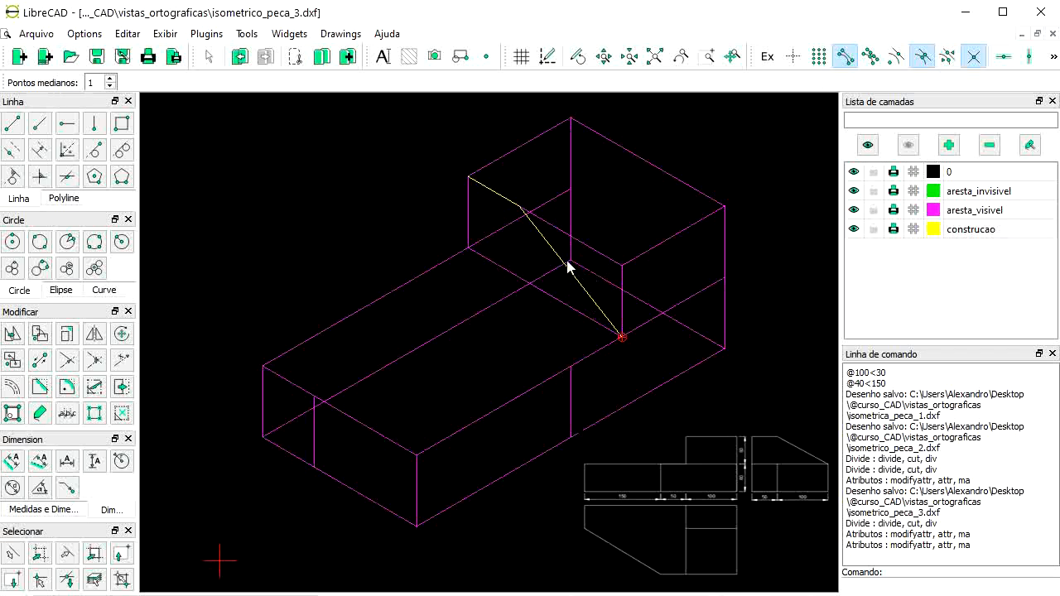
pyautogui.click(595, 303)
pyautogui.click(12, 333)
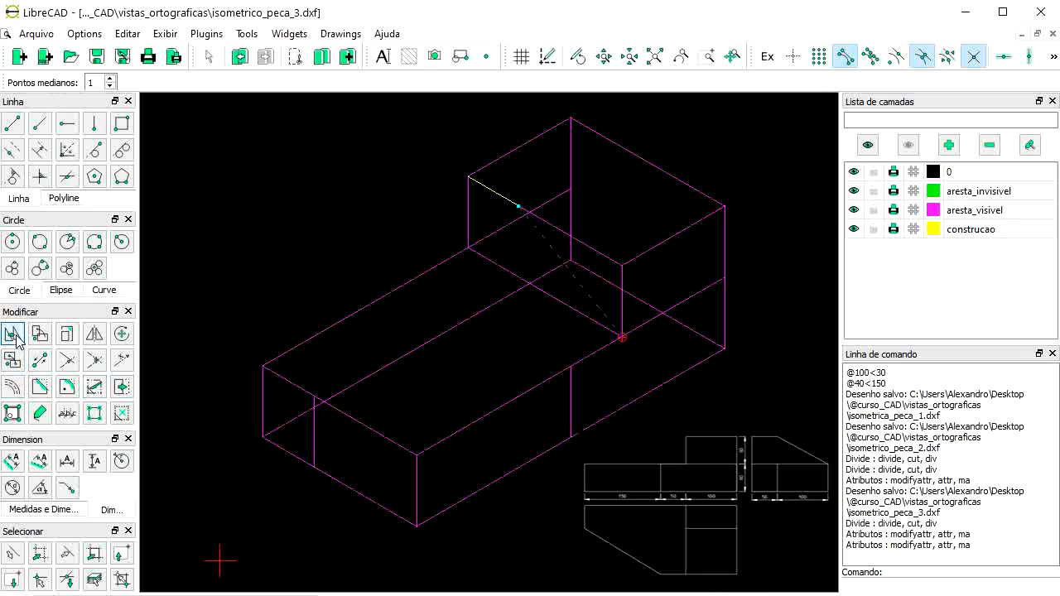
# Step: Copy the slanted edge to the back block's right corner, keeping the original
pyautogui.click(622, 339)
pyautogui.click(724, 277)
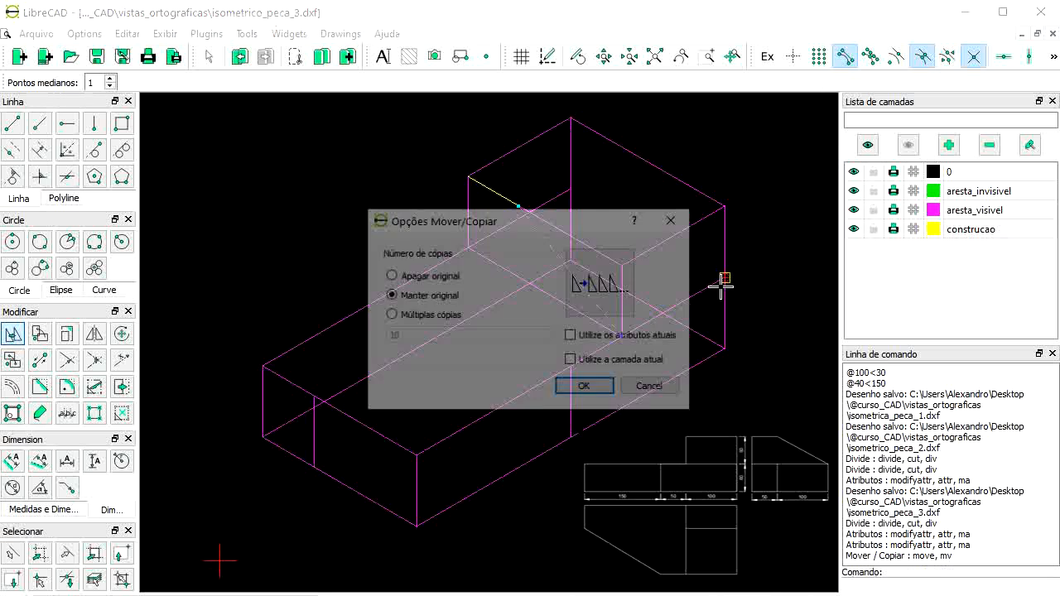
pyautogui.click(585, 388)
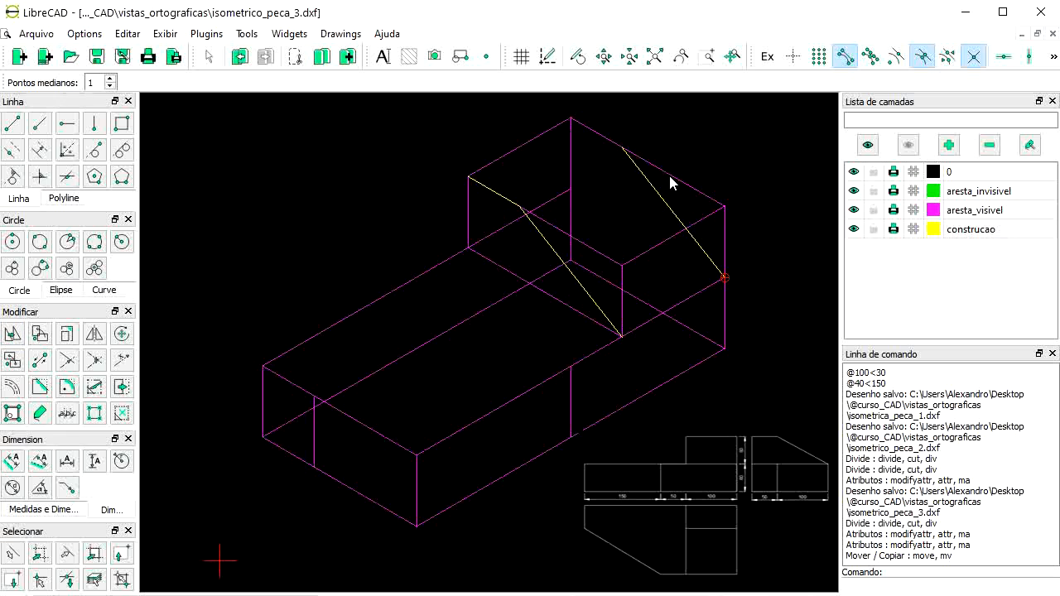
pyautogui.click(505, 201)
pyautogui.click(659, 241)
pyautogui.click(621, 278)
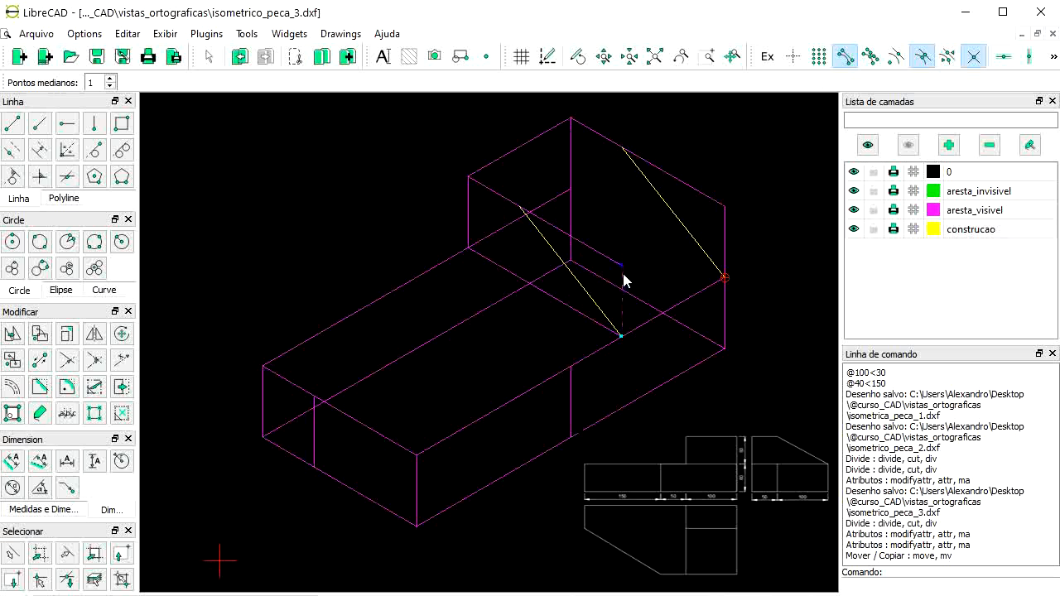
pyautogui.click(724, 234)
pyautogui.press('Escape')
pyautogui.click(622, 284)
# Step: Split the crossed top and right edges at the slanted lines and select the cut-off pieces
pyautogui.click(93, 389)
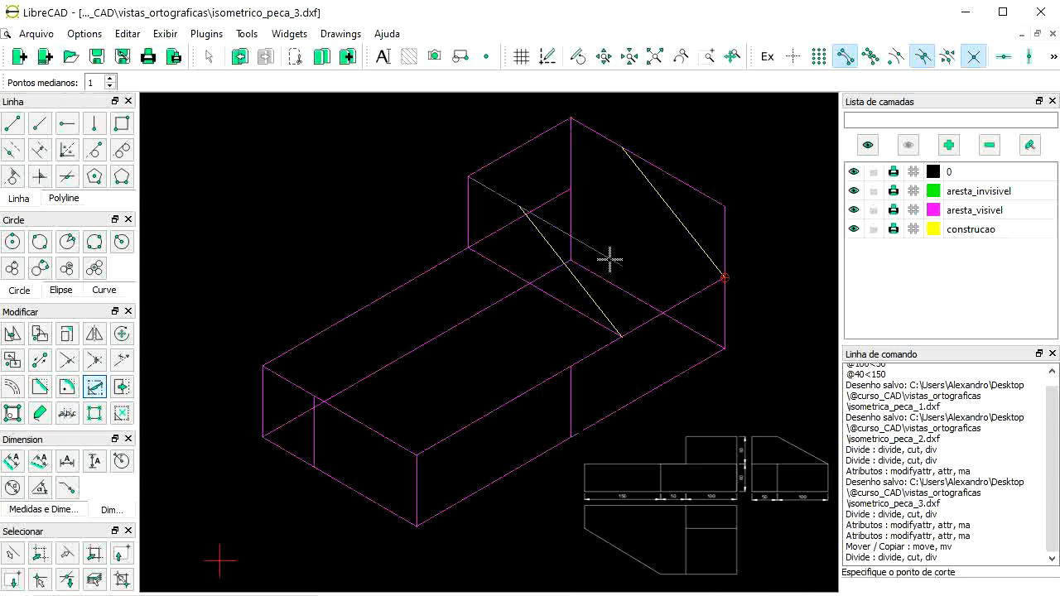
pyautogui.click(520, 206)
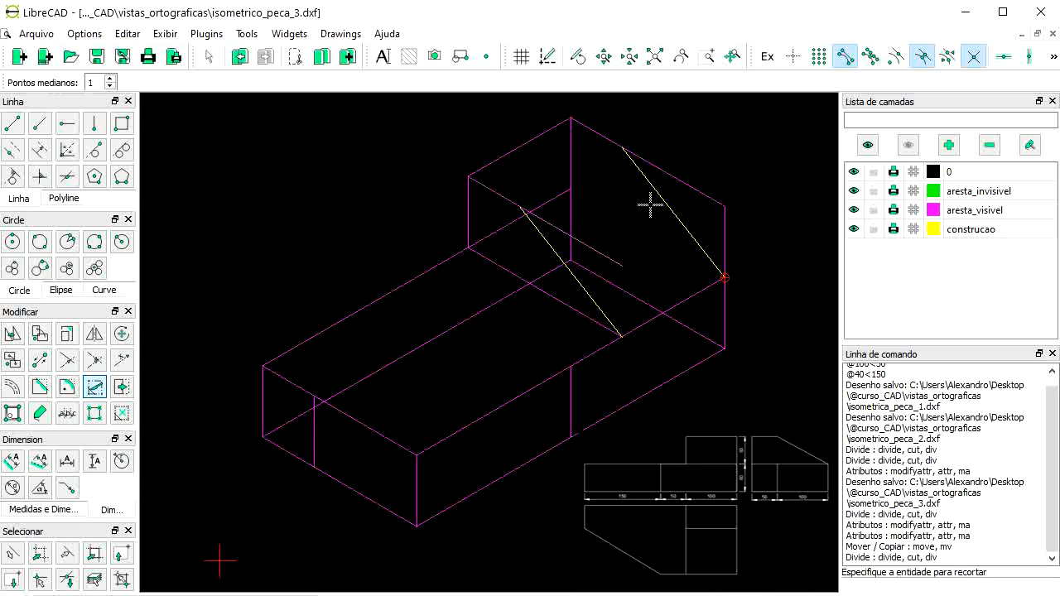
pyautogui.click(686, 183)
pyautogui.click(629, 148)
pyautogui.click(722, 222)
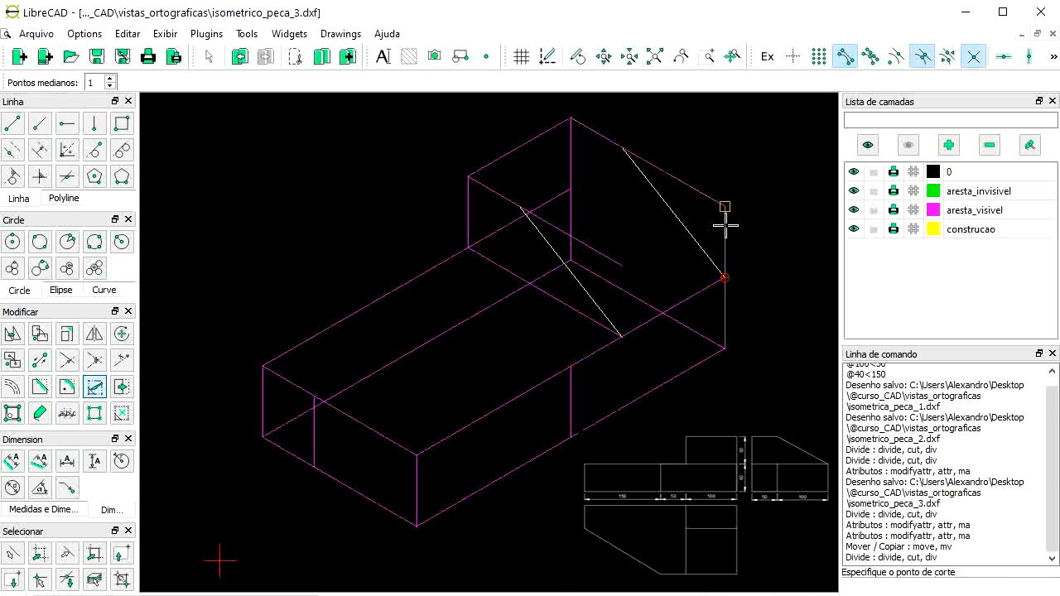
pyautogui.click(722, 277)
pyautogui.rightClick(726, 238)
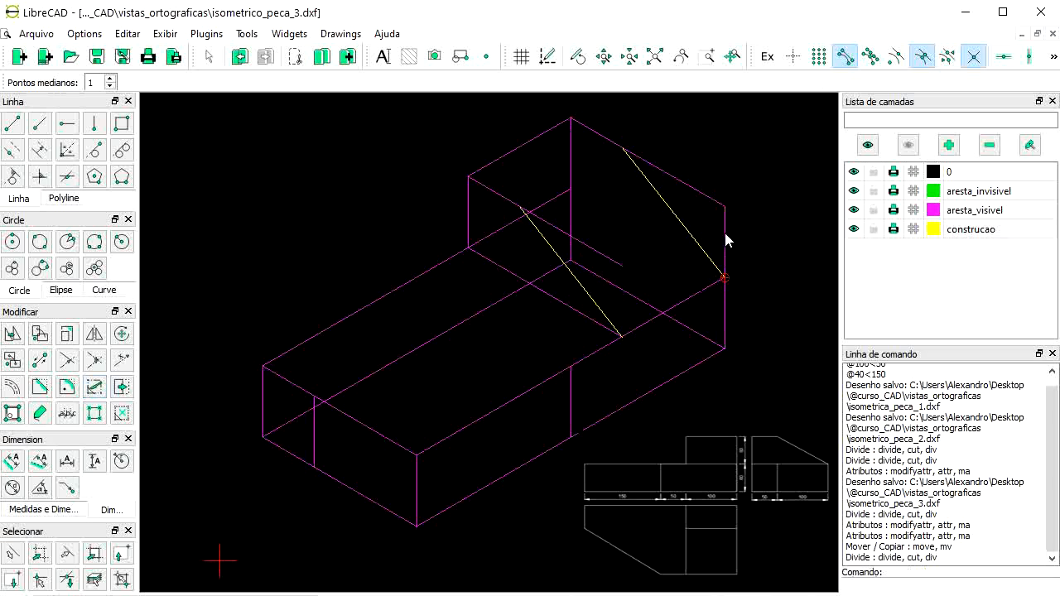
pyautogui.click(697, 196)
pyautogui.click(601, 256)
pyautogui.click(13, 124)
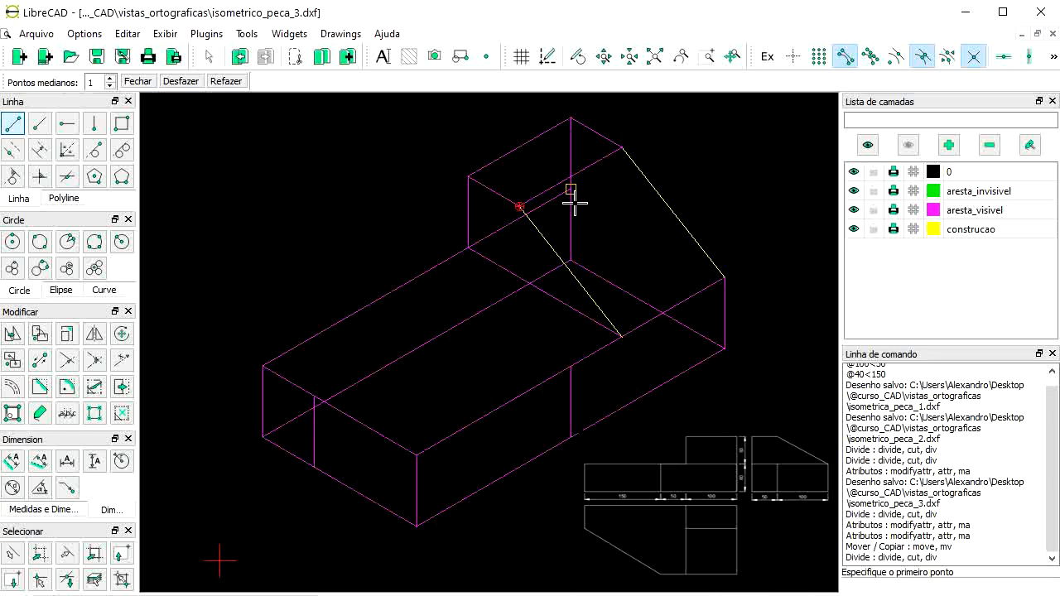
# Step: Move the short white line and the slanted line onto the aresta_visivel layer
pyautogui.press('Escape')
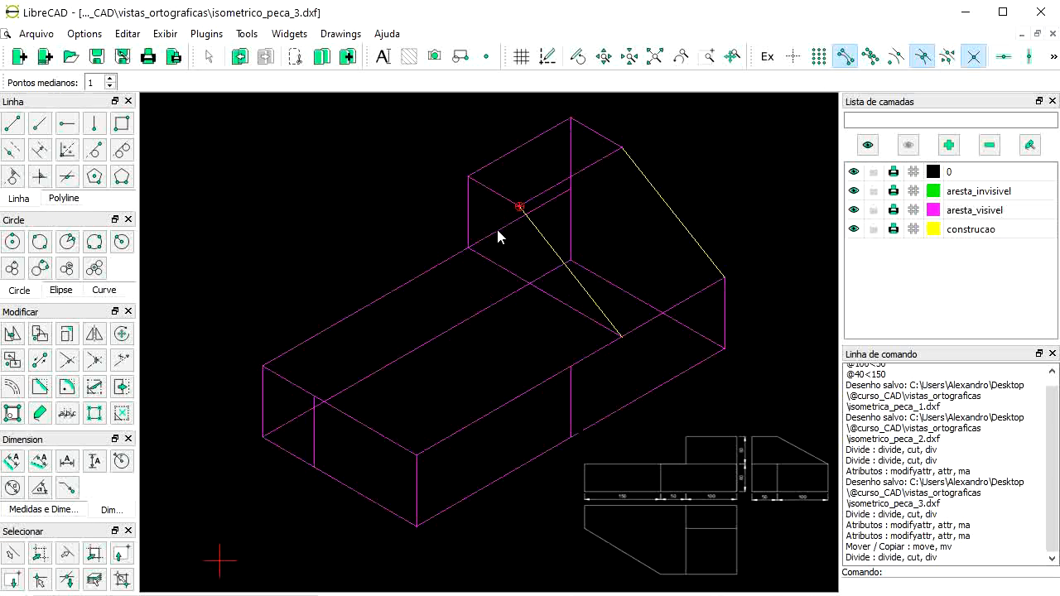
pyautogui.click(550, 246)
pyautogui.click(663, 207)
pyautogui.click(38, 412)
pyautogui.click(649, 261)
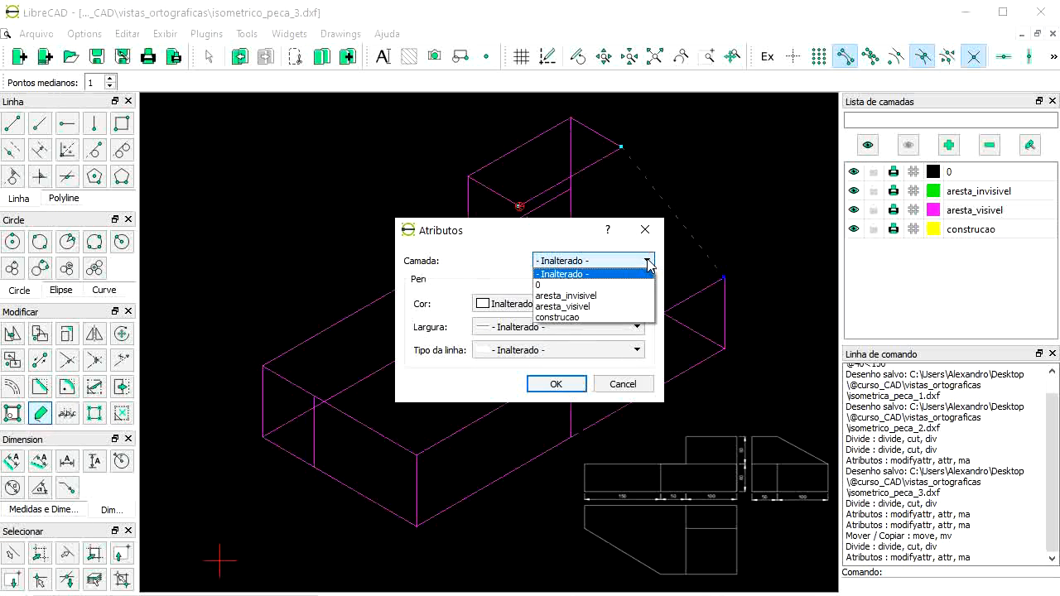
pyautogui.click(593, 306)
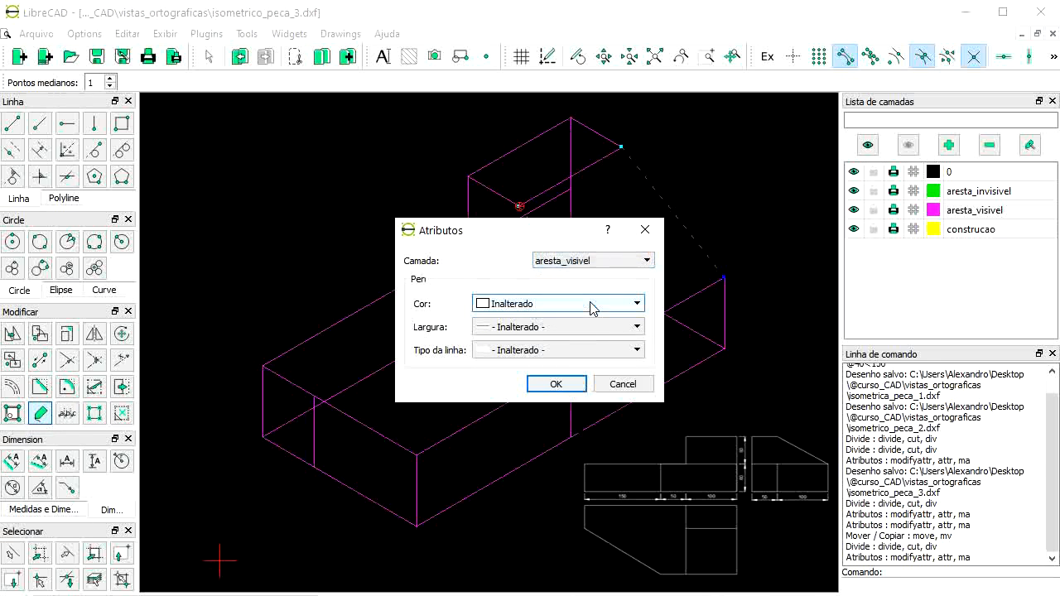
pyautogui.click(554, 385)
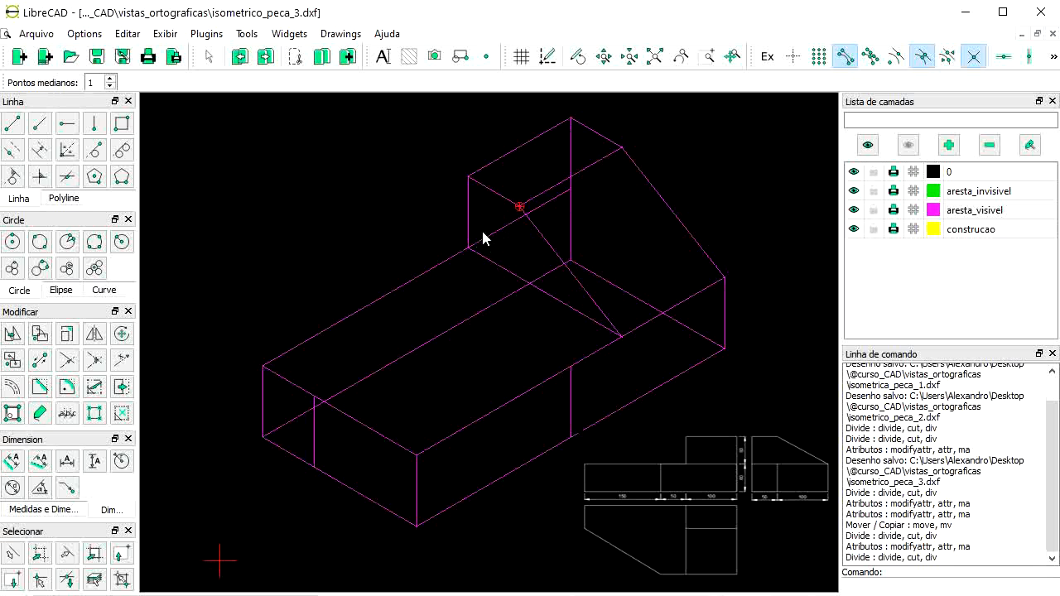
pyautogui.scroll(2, 488, 229)
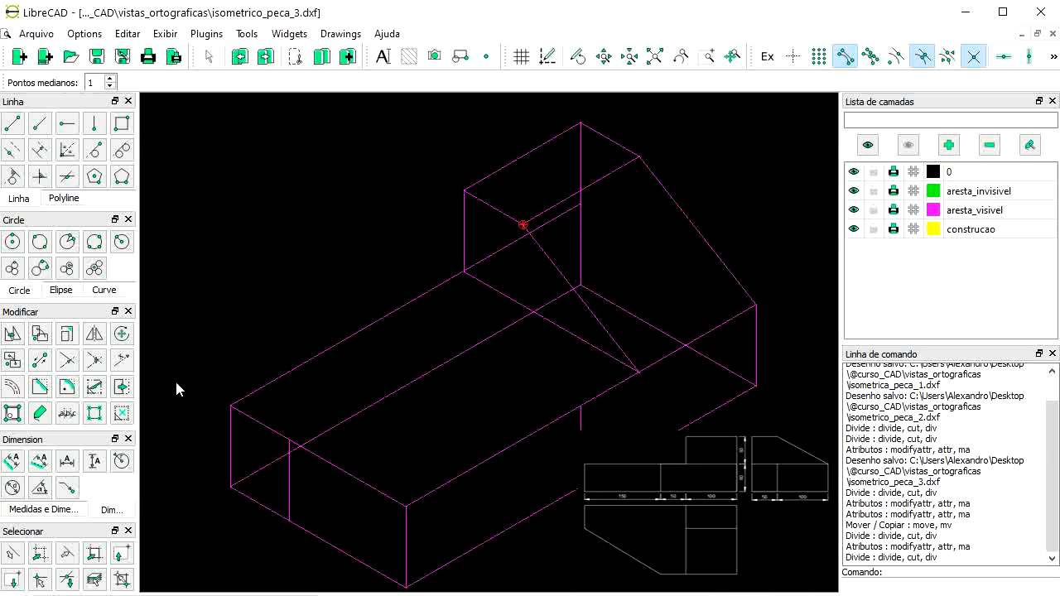
# Step: Split the long top edge at the back block corner and select the piece hidden behind it
pyautogui.click(97, 389)
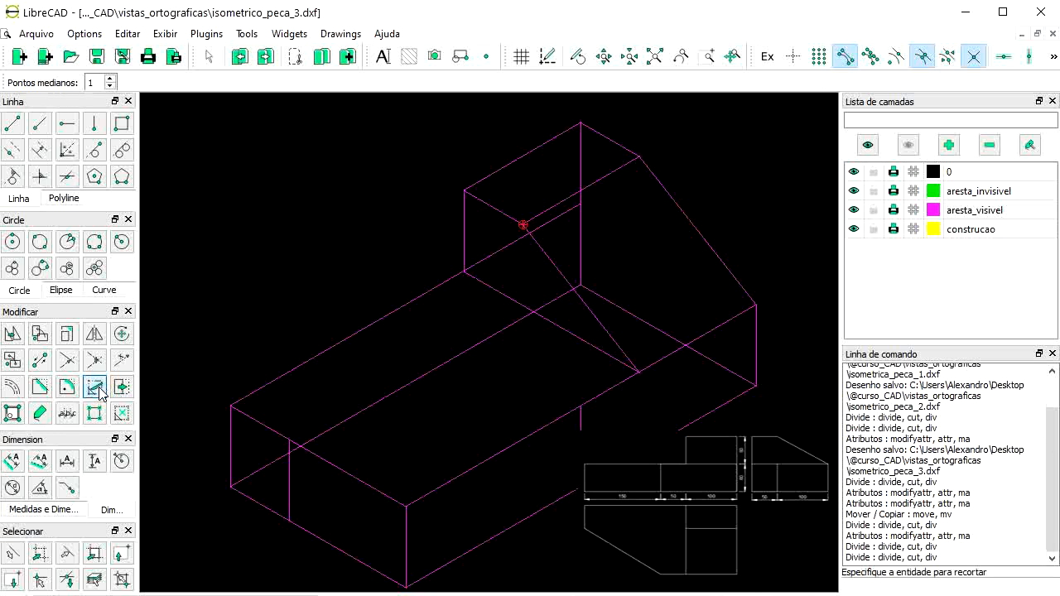
pyautogui.click(451, 283)
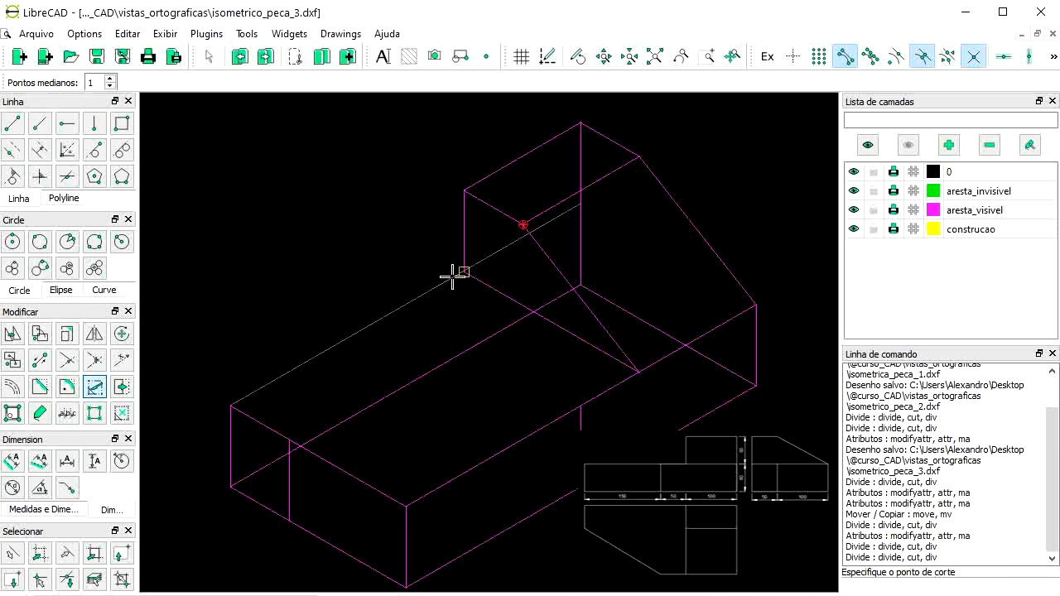
pyautogui.click(464, 270)
pyautogui.rightClick(469, 267)
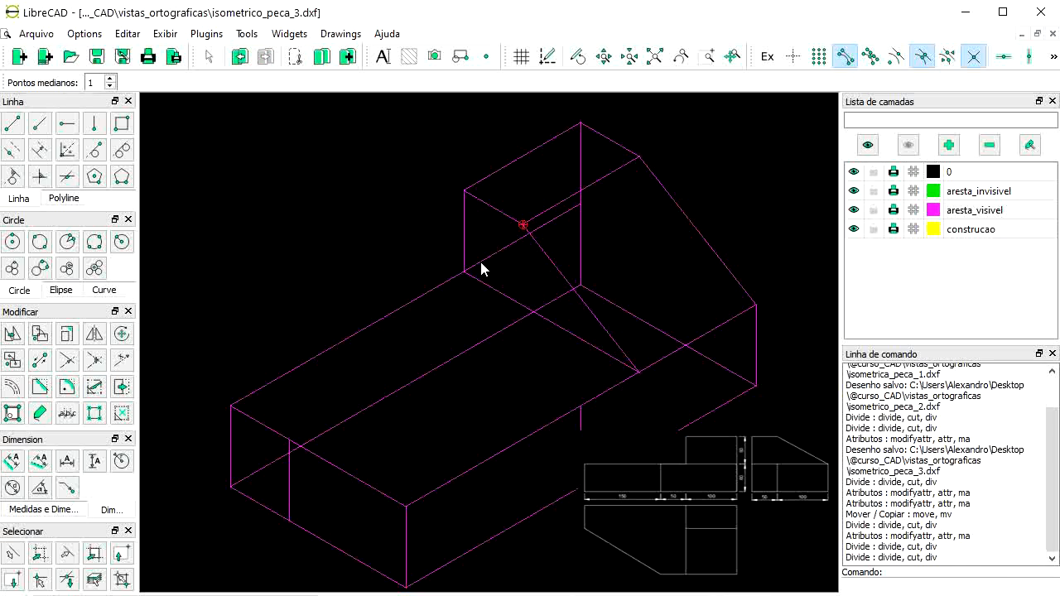
pyautogui.click(480, 262)
pyautogui.scroll(-2, 532, 296)
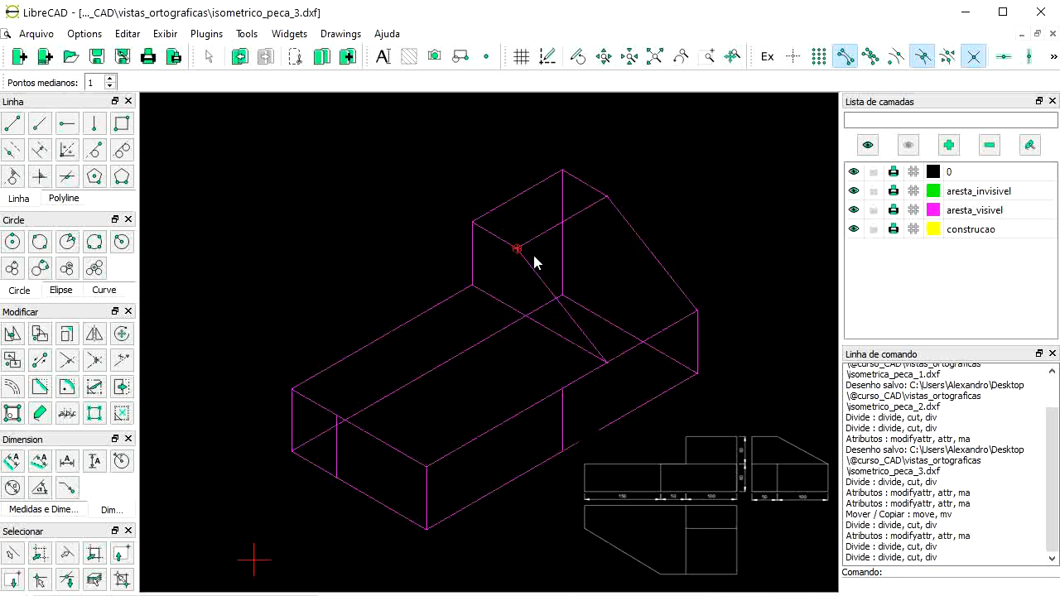
pyautogui.scroll(-2, 534, 261)
pyautogui.scroll(1, 263, 441)
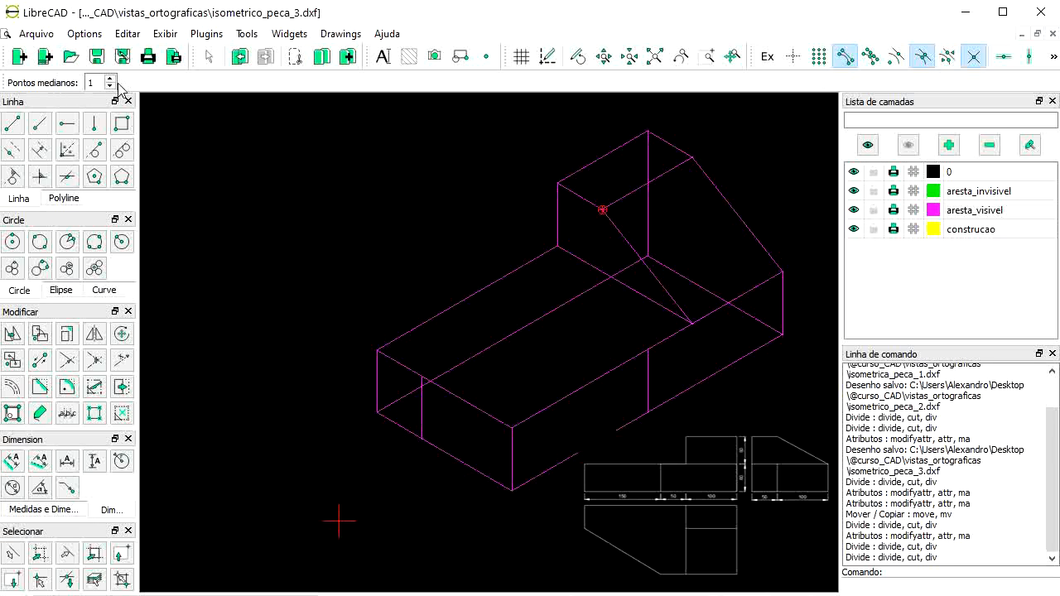
# Step: Draw the upper and lower chamfer lines from the left front edge to the right vertical edge
pyautogui.click(13, 123)
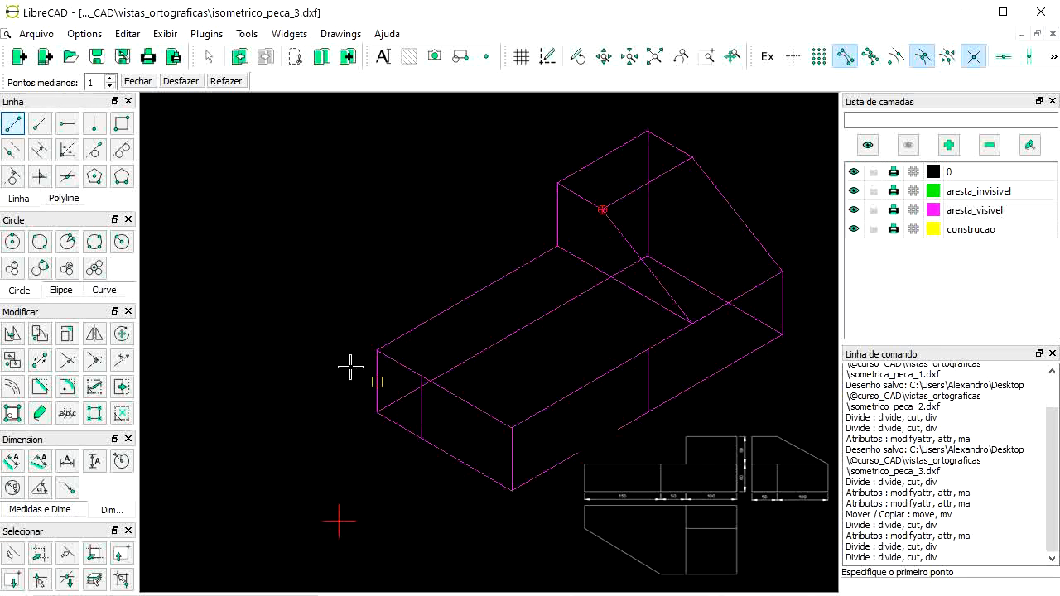
pyautogui.click(419, 375)
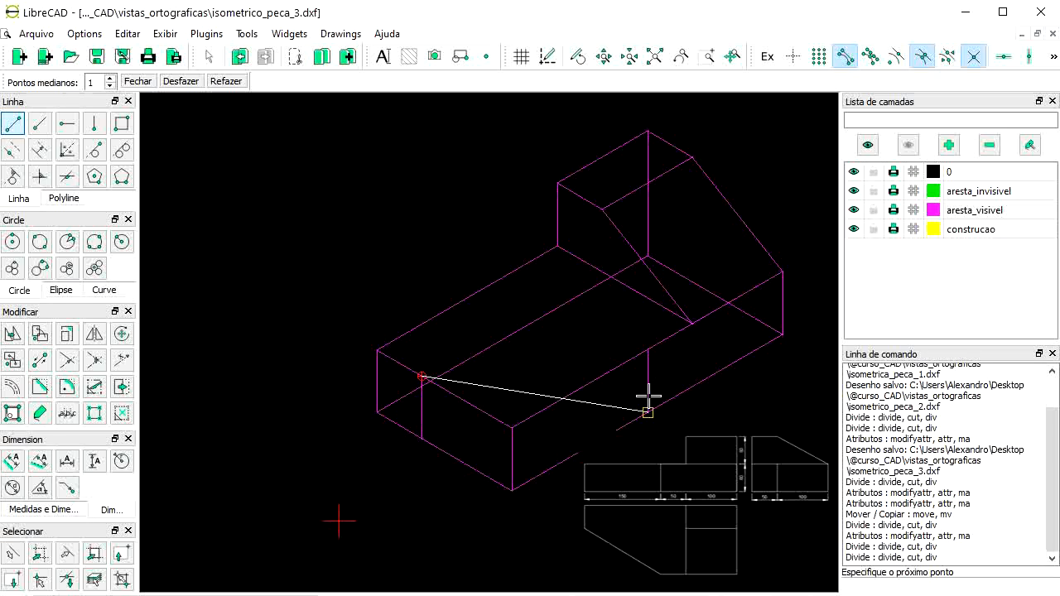
pyautogui.click(647, 350)
pyautogui.rightClick(651, 350)
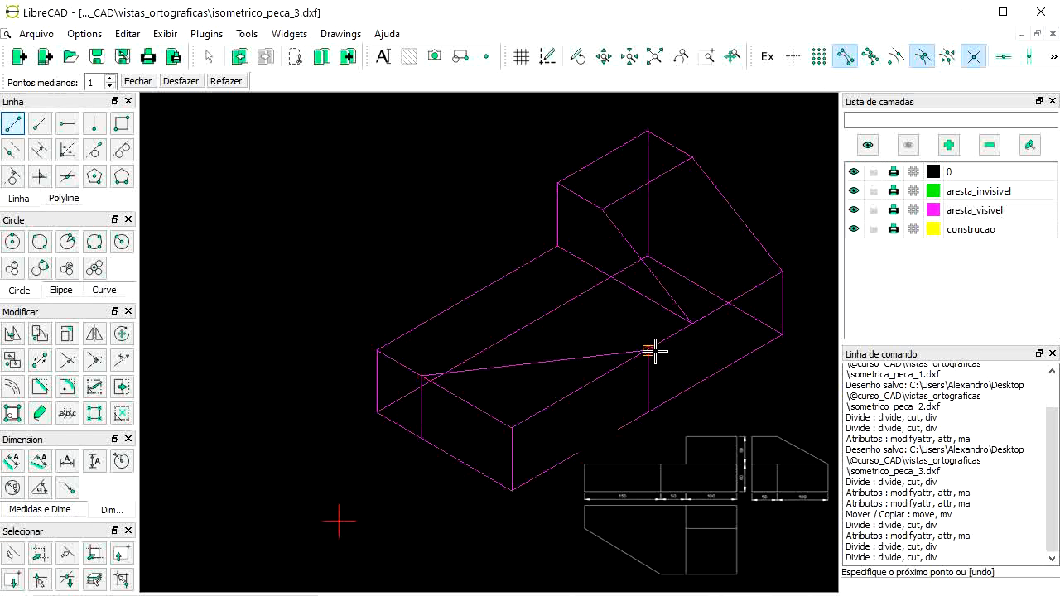
pyautogui.click(420, 435)
pyautogui.click(649, 413)
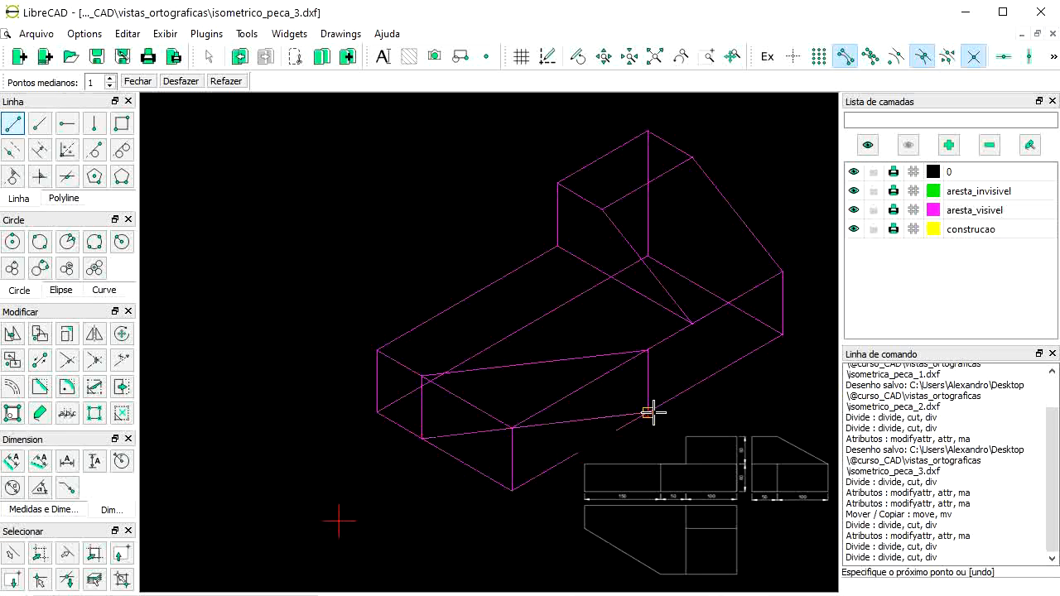
pyautogui.rightClick(651, 413)
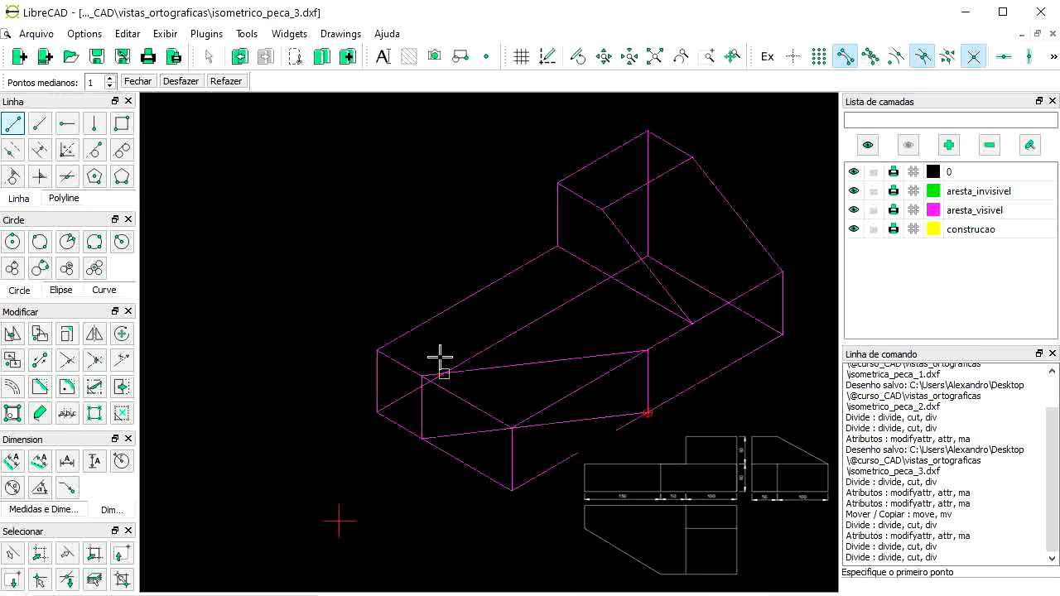
pyautogui.rightClick(515, 422)
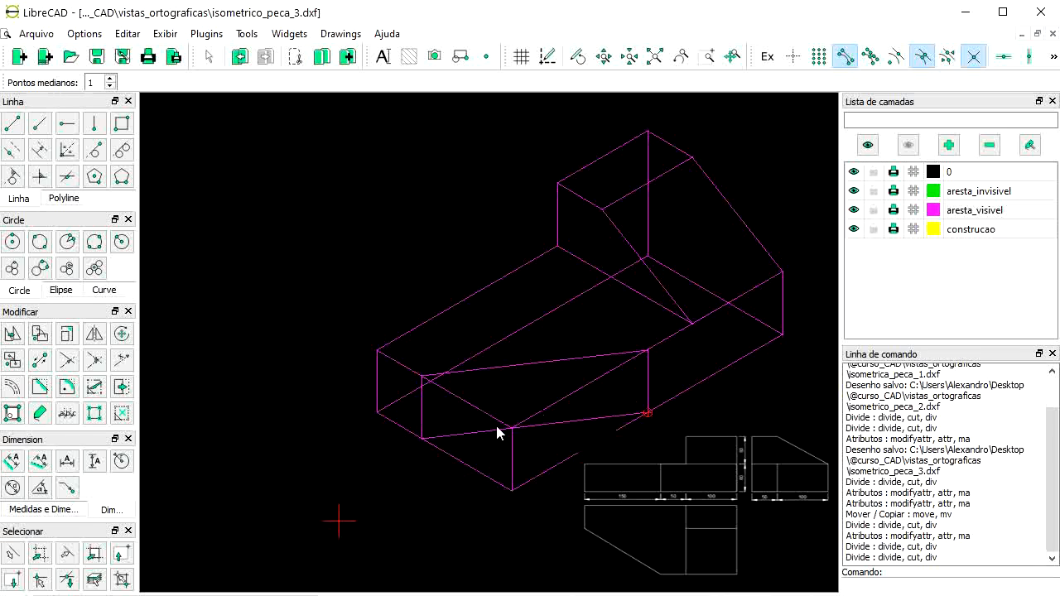
# Step: Split the four front edges at the chamfer's corner points
pyautogui.click(104, 387)
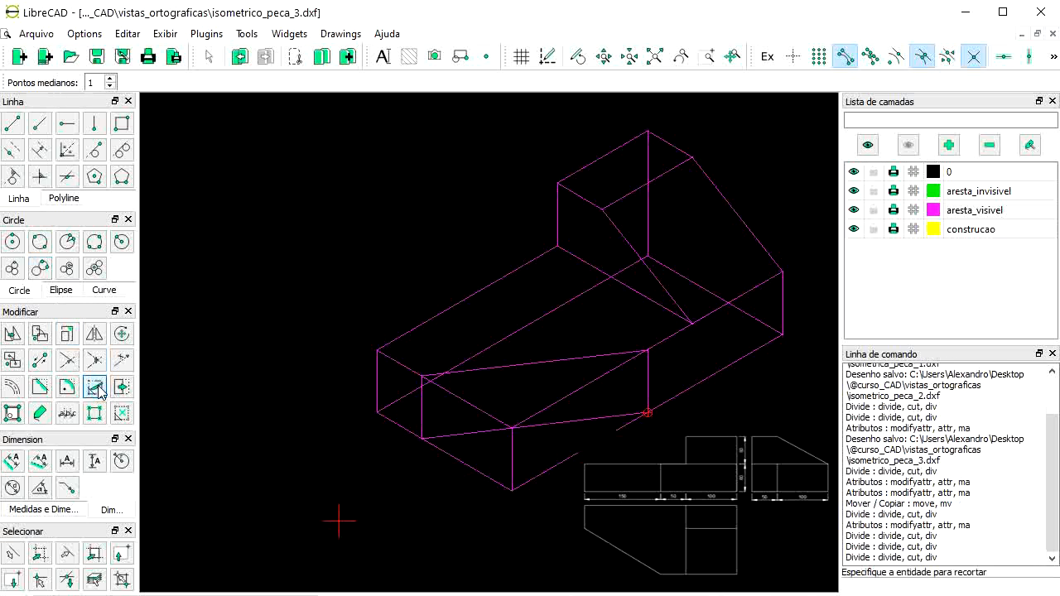
pyautogui.click(416, 375)
pyautogui.click(600, 376)
pyautogui.click(646, 350)
pyautogui.click(635, 412)
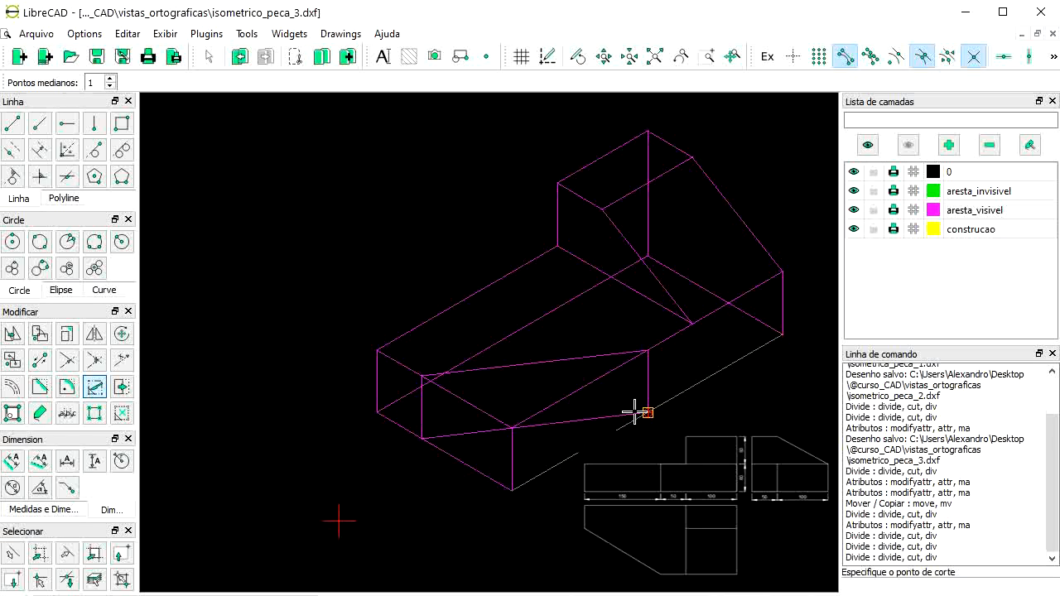
pyautogui.click(635, 411)
pyautogui.click(480, 470)
pyautogui.click(429, 438)
pyautogui.rightClick(414, 555)
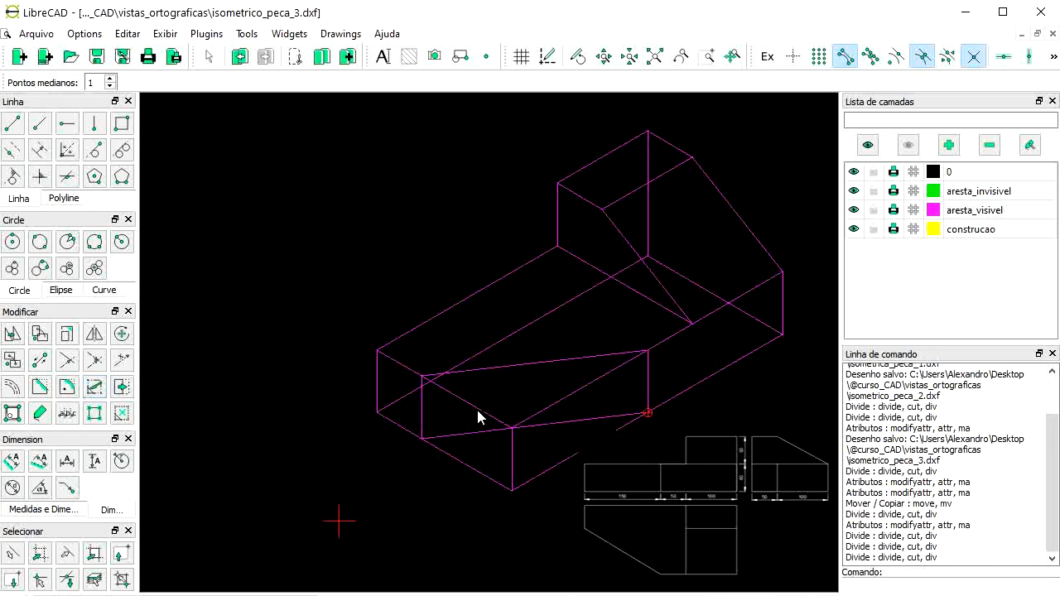
# Step: Select the cut-off front corner edge pieces for removal
pyautogui.click(478, 415)
pyautogui.click(473, 465)
pyautogui.click(508, 467)
pyautogui.click(550, 409)
pyautogui.click(571, 457)
# Step: Put the three hidden back edges on the aresta_invisivel layer so they show green and dashed
pyautogui.click(693, 283)
pyautogui.click(648, 226)
pyautogui.click(566, 304)
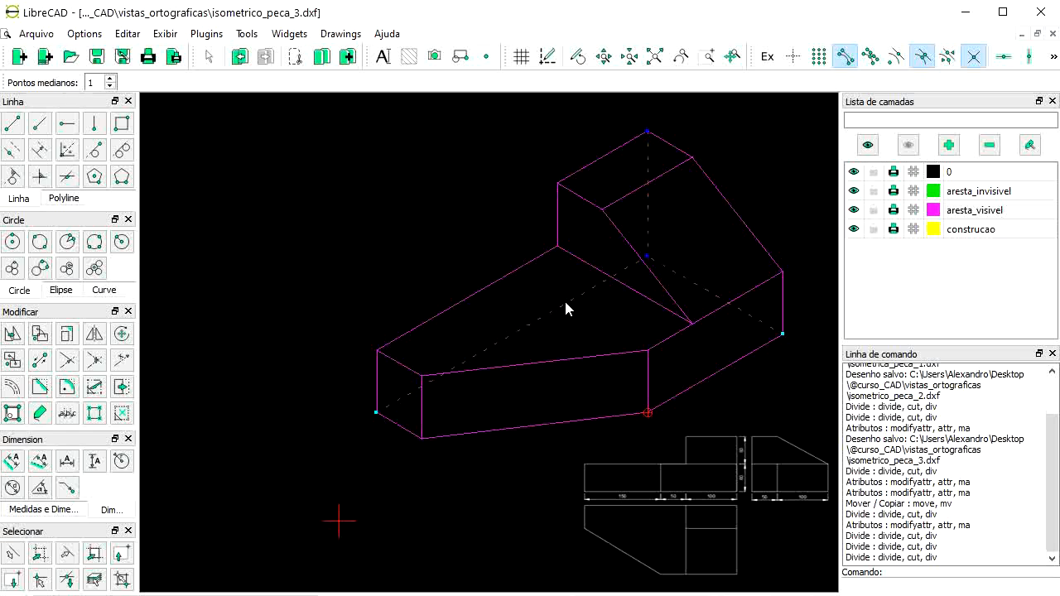
pyautogui.click(39, 412)
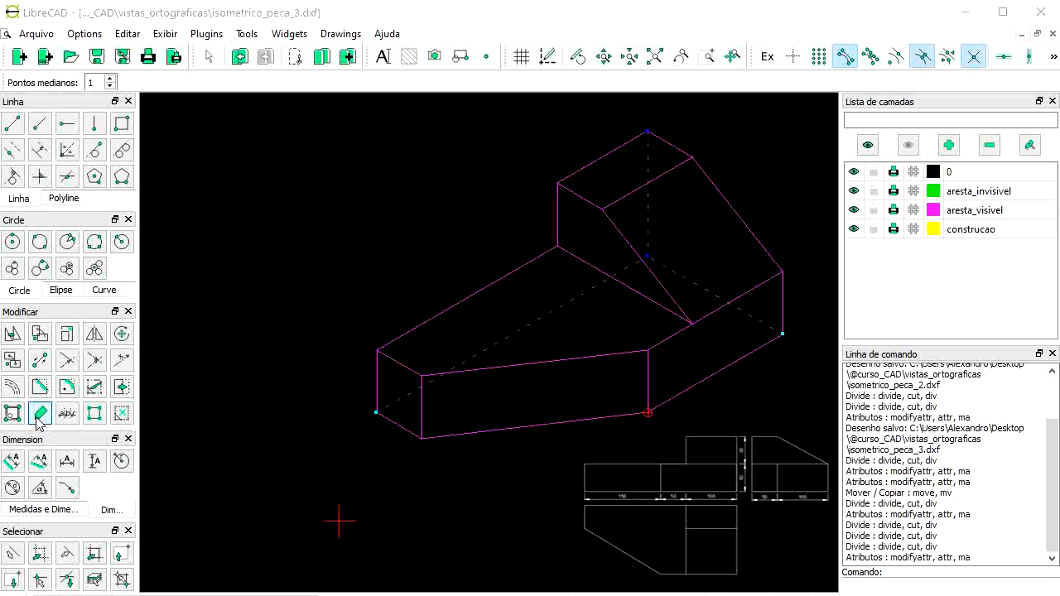
pyautogui.click(627, 262)
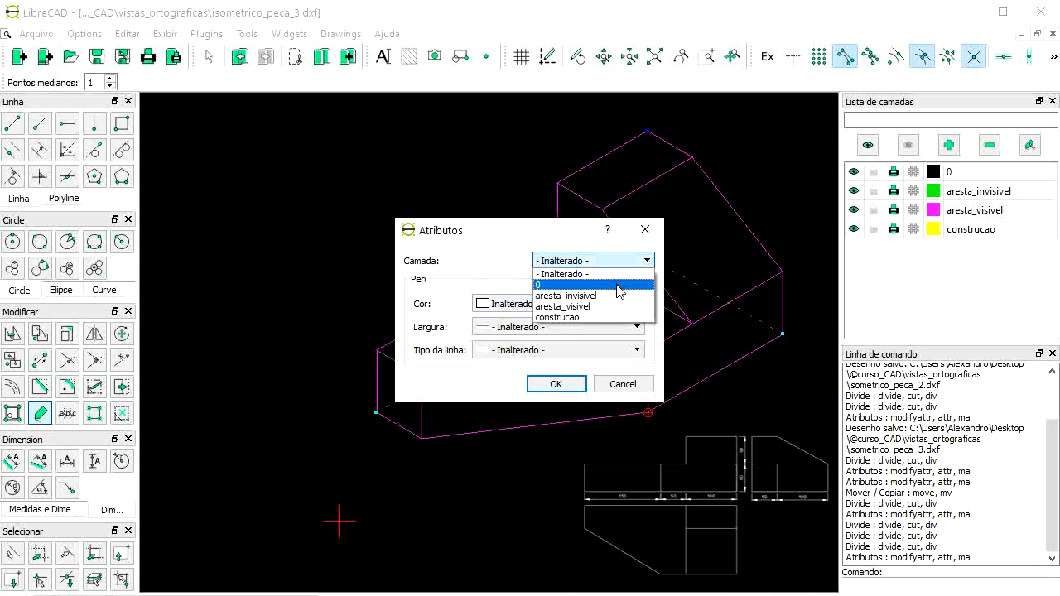
pyautogui.click(611, 296)
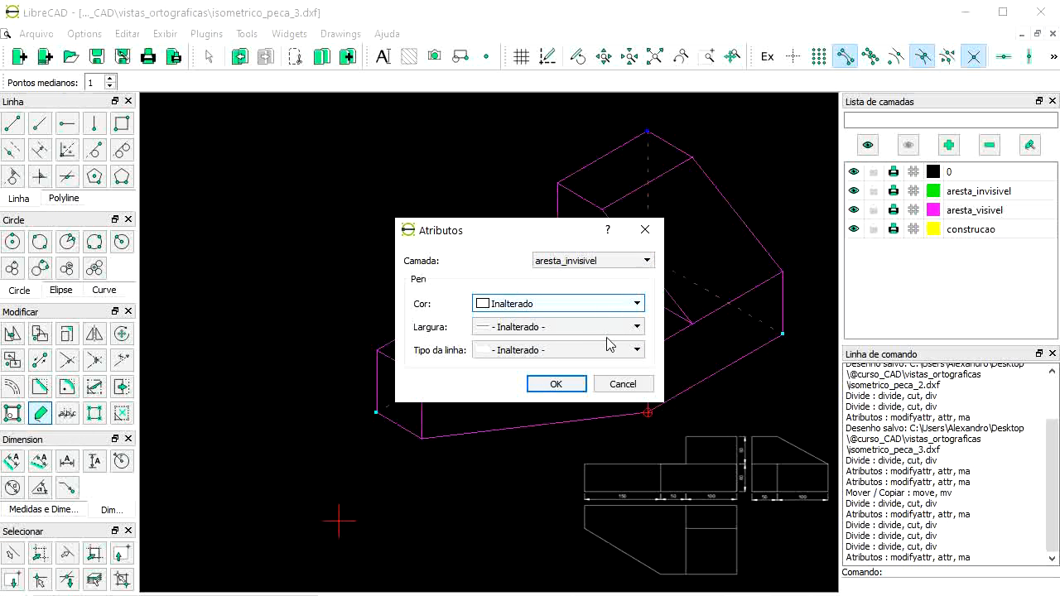
pyautogui.click(553, 385)
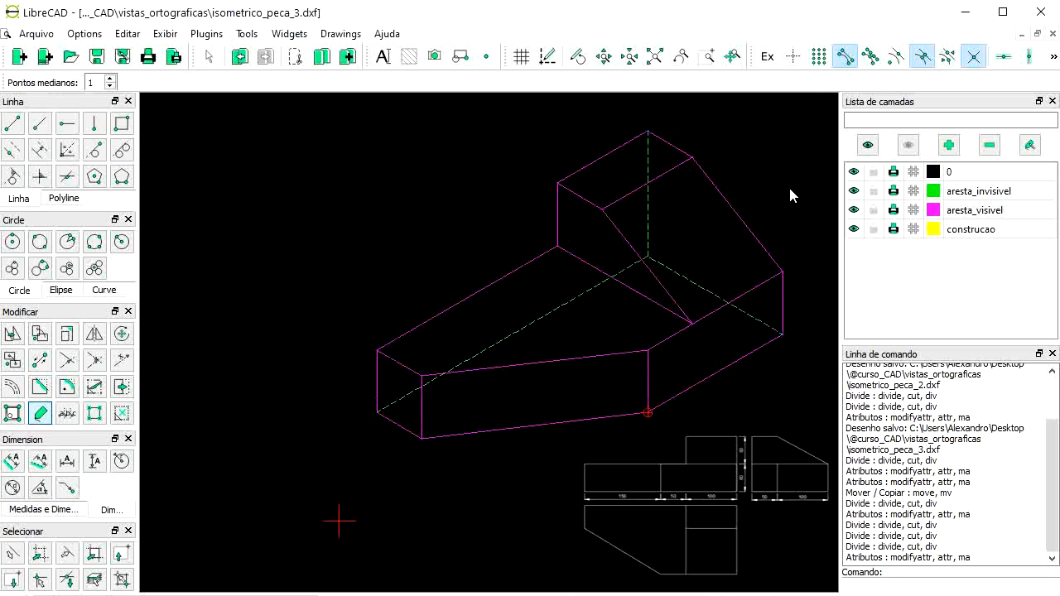